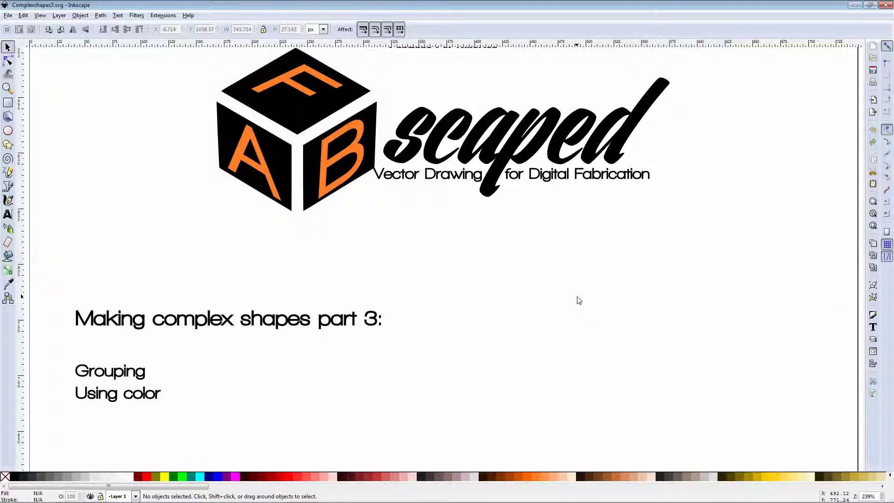
# - Draw a navy rectangle about 177 × 199 px as the house body, in the empty area beside the "Grouping" and "Using color" text
pyautogui.scroll(-1, 578, 301)
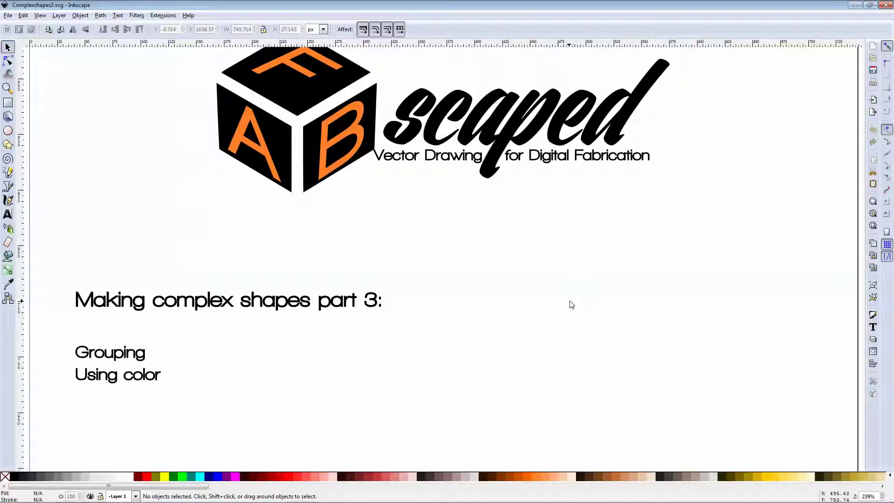
pyautogui.scroll(-1, 572, 305)
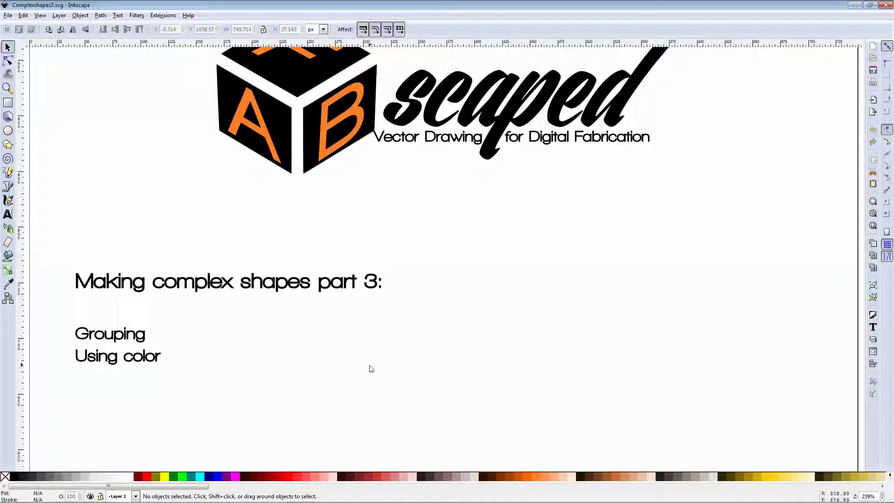
pyautogui.scroll(-1, 371, 367)
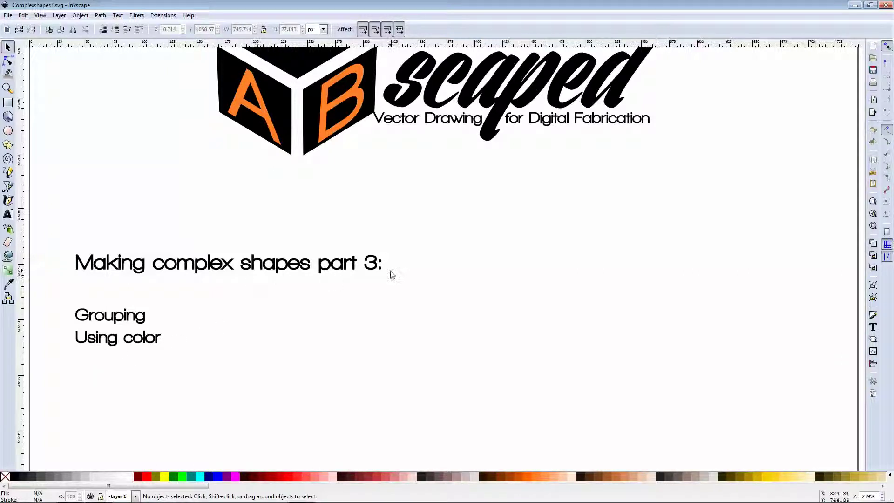
pyautogui.scroll(-2, 352, 294)
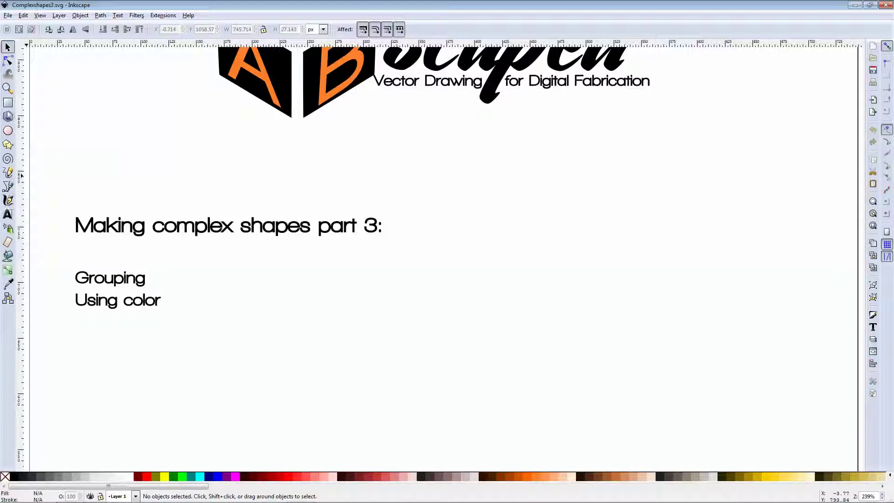
pyautogui.click(8, 102)
pyautogui.scroll(-4, 450, 297)
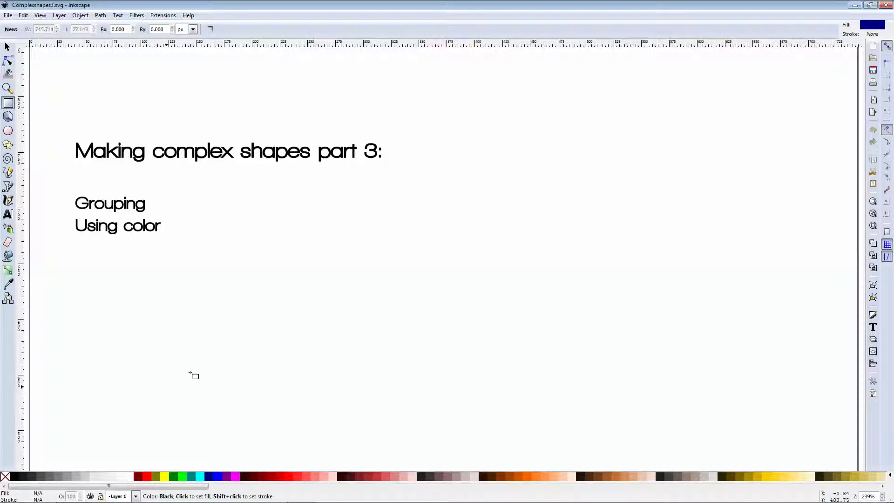
pyautogui.moveTo(352, 209); pyautogui.dragTo(548, 429)
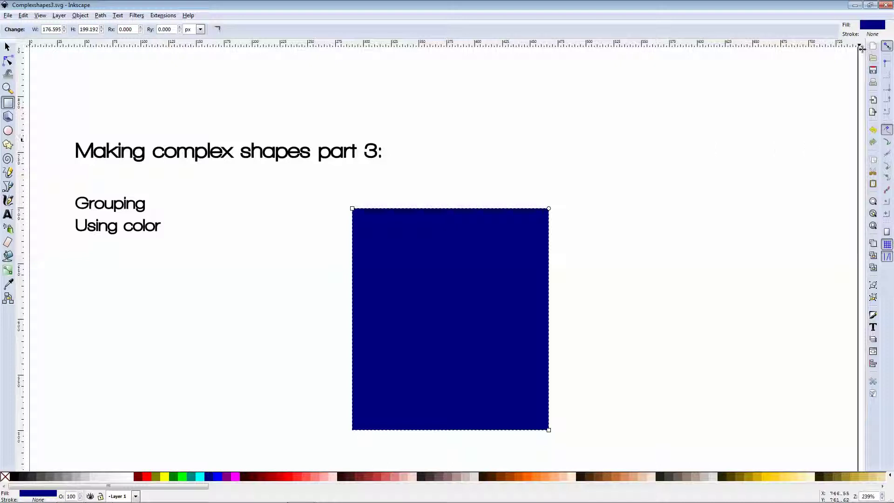
# - Enable the remaining snapping options for paths, intersections, nodes, line midpoints and centers
pyautogui.click(886, 142)
pyautogui.click(886, 154)
pyautogui.click(887, 166)
pyautogui.click(888, 178)
pyautogui.click(887, 190)
pyautogui.click(887, 203)
pyautogui.click(886, 214)
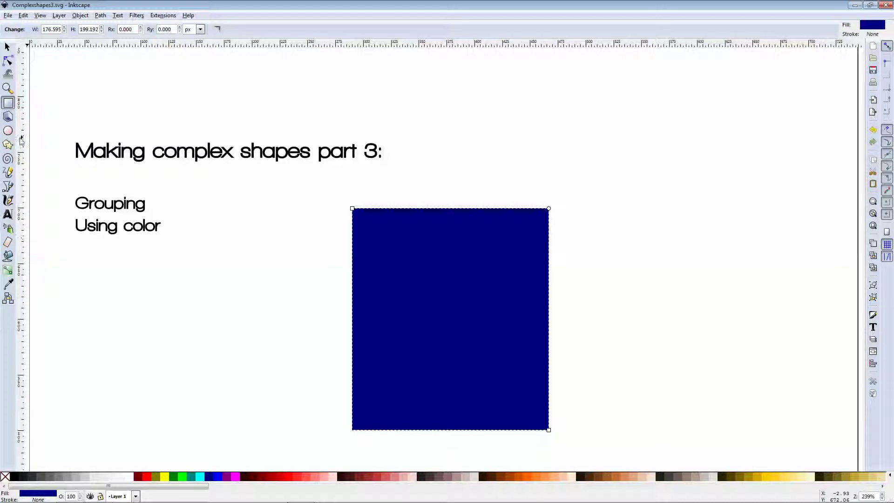
# - Draw a closed triangular roof on the house body, snapping its base to the two upper corners of the rectangle
pyautogui.click(7, 187)
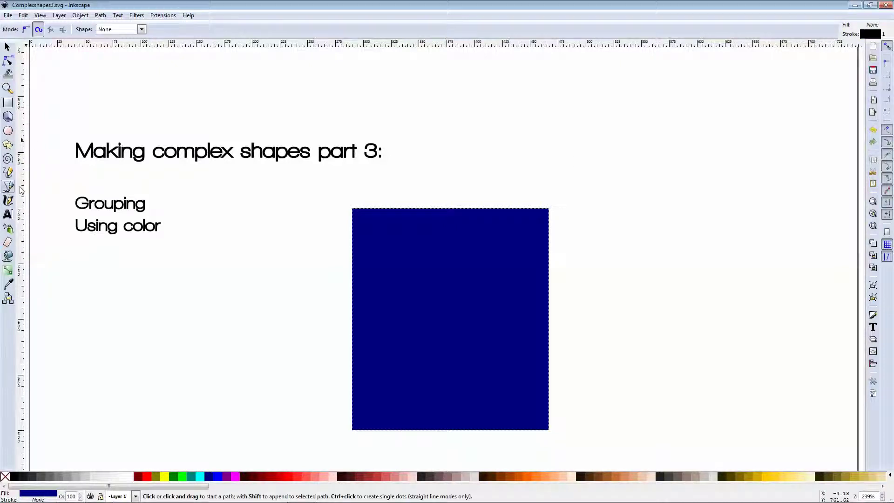
pyautogui.click(548, 208)
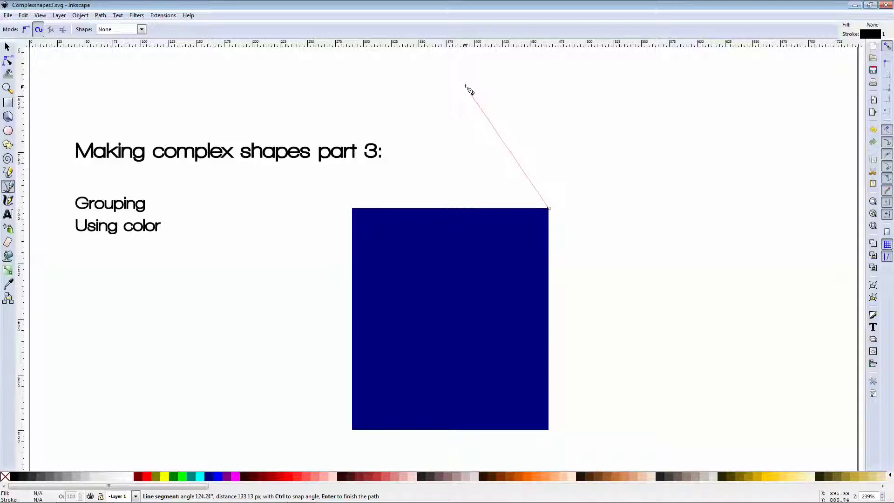
pyautogui.click(462, 107)
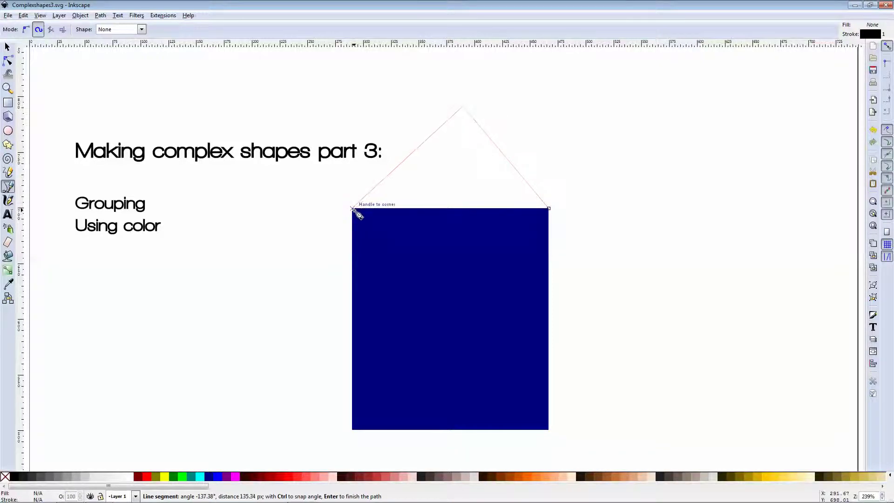
pyautogui.click(352, 208)
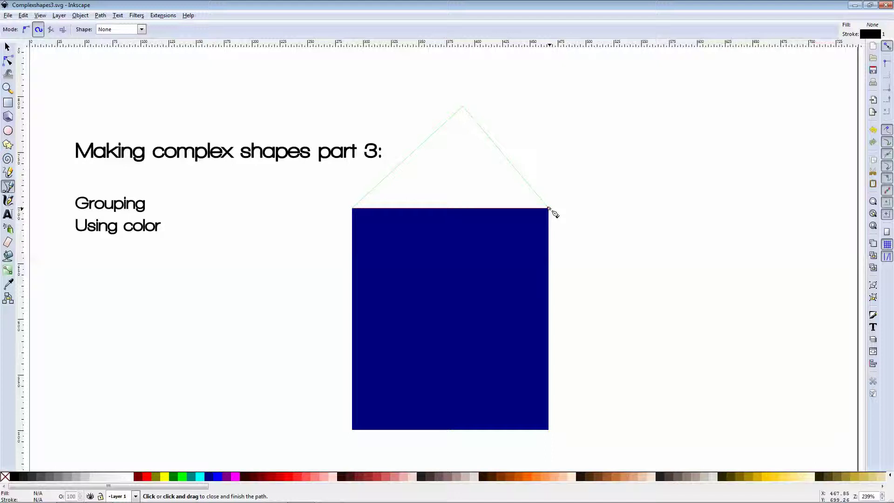
pyautogui.click(549, 208)
# - Fill the roof triangle with black and remove its stroke
pyautogui.click(7, 46)
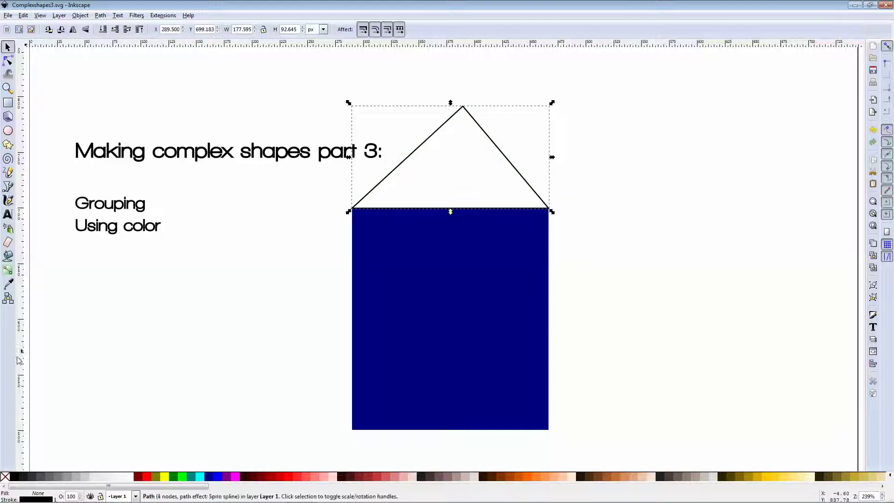
pyautogui.click(14, 476)
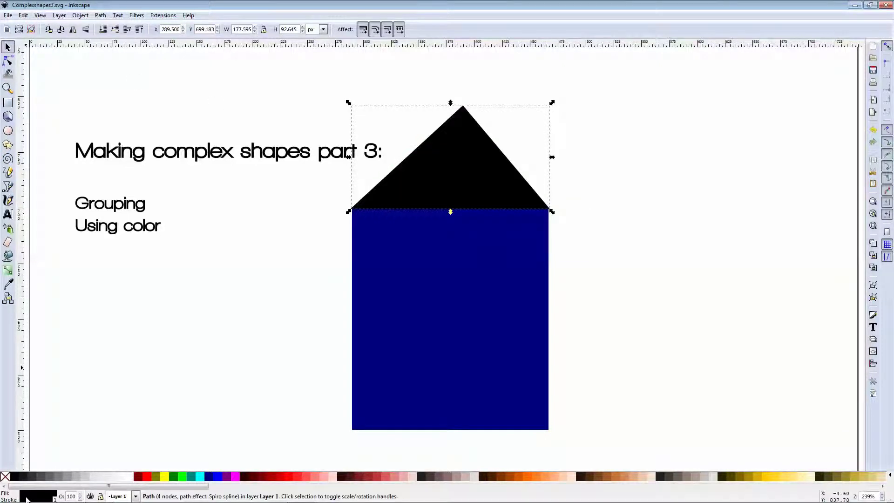
pyautogui.click(27, 496)
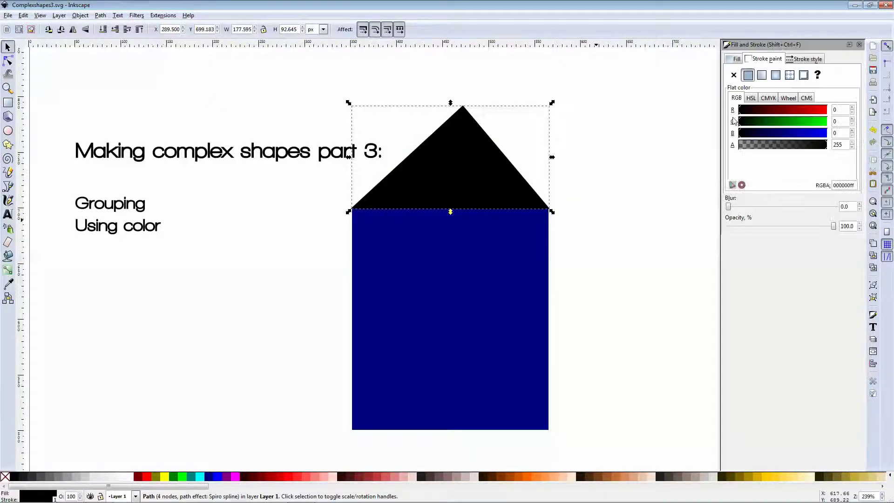
pyautogui.click(733, 75)
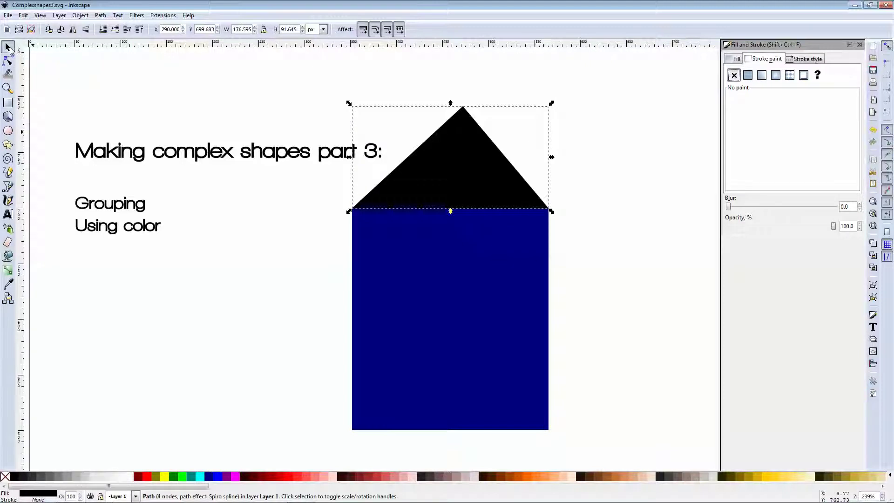
# - Draw a black chimney rectangle about 21 × 83 px overlapping the right slope of the roof
pyautogui.click(8, 103)
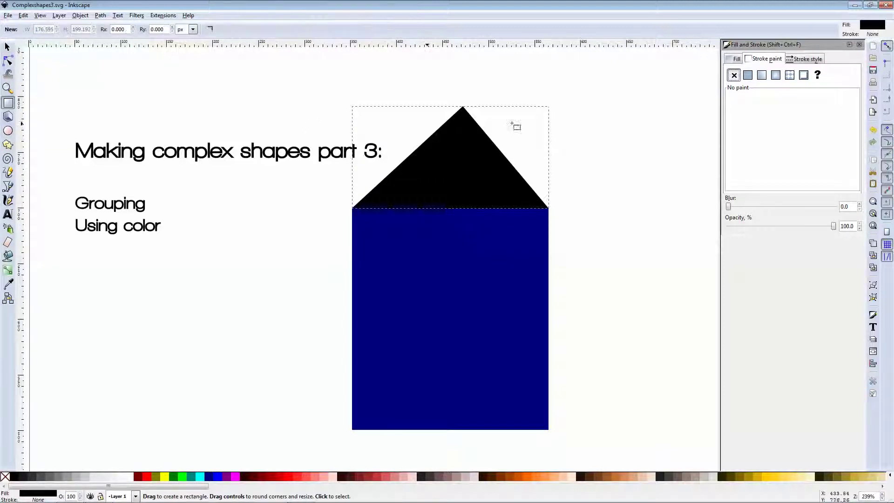
pyautogui.moveTo(507, 93); pyautogui.dragTo(530, 185)
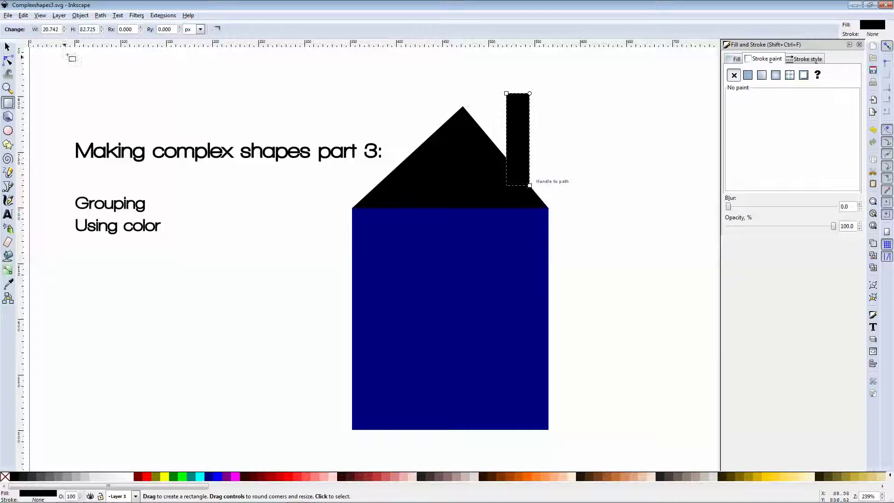
pyautogui.click(7, 47)
# - Draw a black door rectangle about 41 × 62 px standing on the bottom edge of the house body
pyautogui.scroll(-8, 454, 203)
pyautogui.scroll(3, 279, 205)
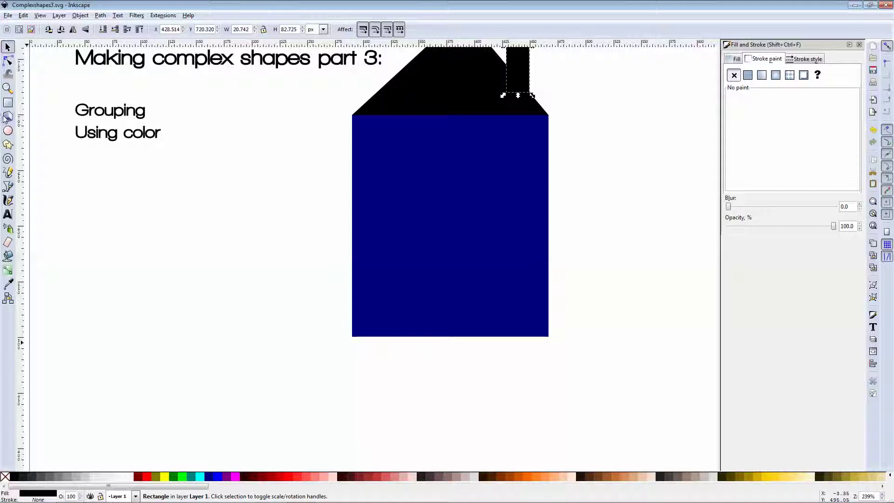
pyautogui.click(7, 103)
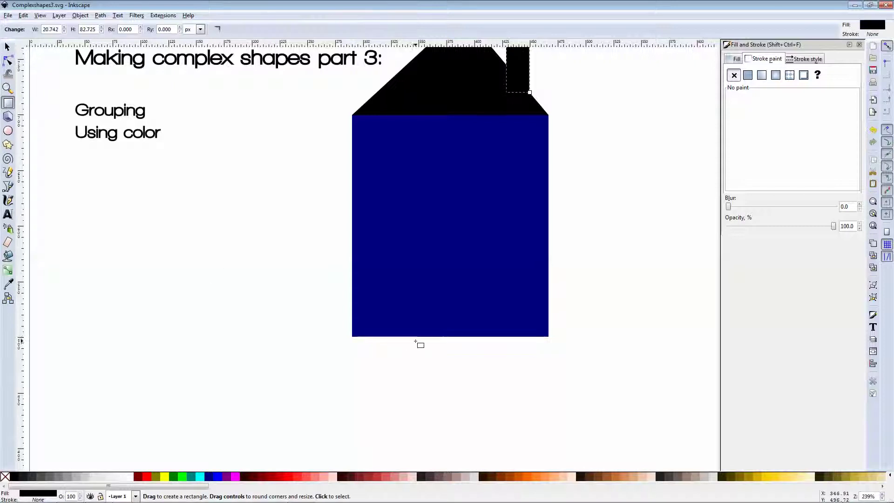
pyautogui.moveTo(424, 336); pyautogui.dragTo(469, 268)
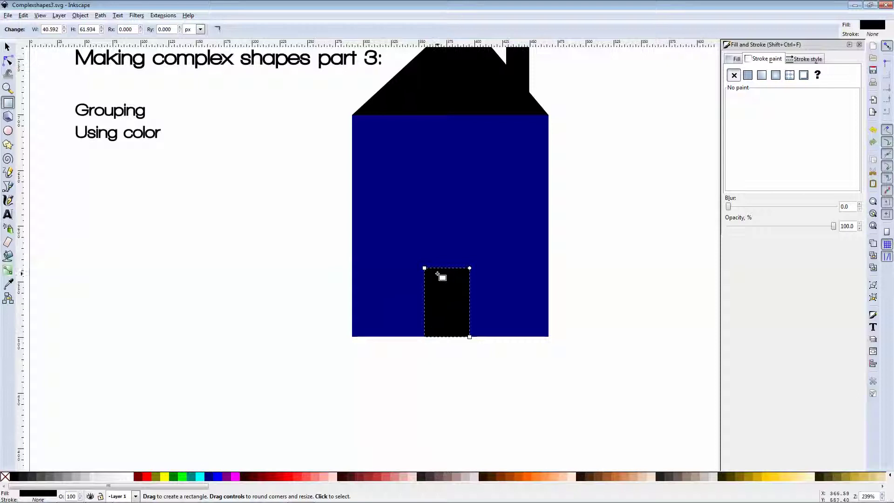
# - Draw a window about 36 × 44 px, place it between the door and the house's left edge, and fill it maroon
pyautogui.moveTo(384, 253); pyautogui.dragTo(424, 302)
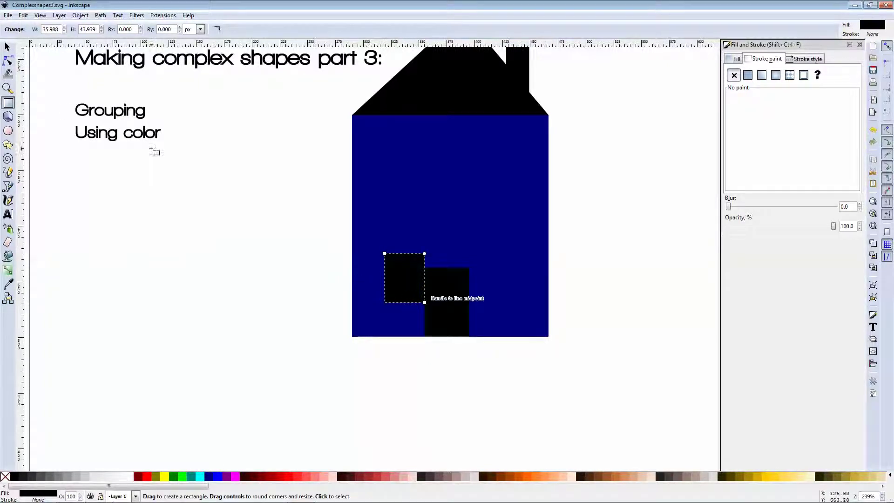
pyautogui.click(7, 47)
pyautogui.press('ctrl')
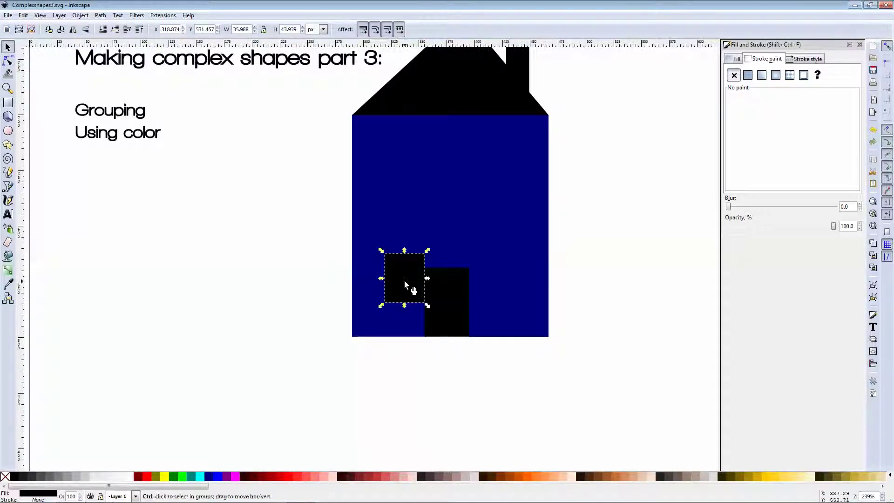
pyautogui.moveTo(404, 284); pyautogui.dragTo(392, 284)
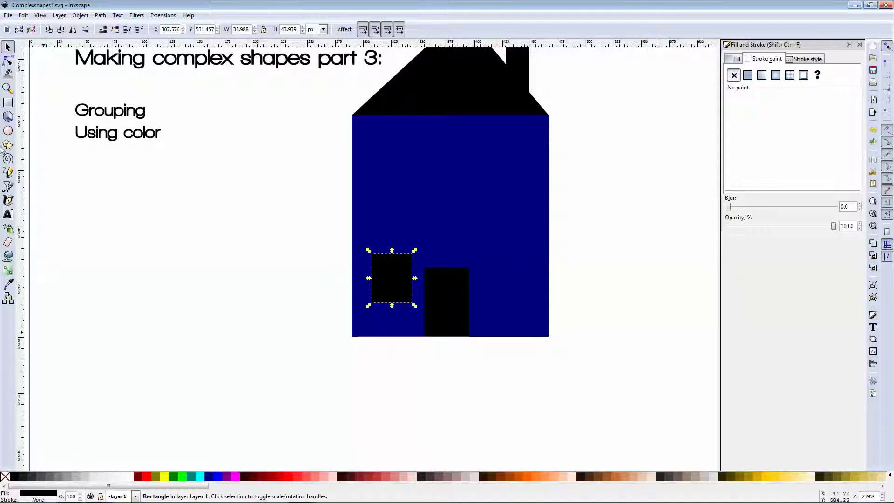
pyautogui.click(7, 103)
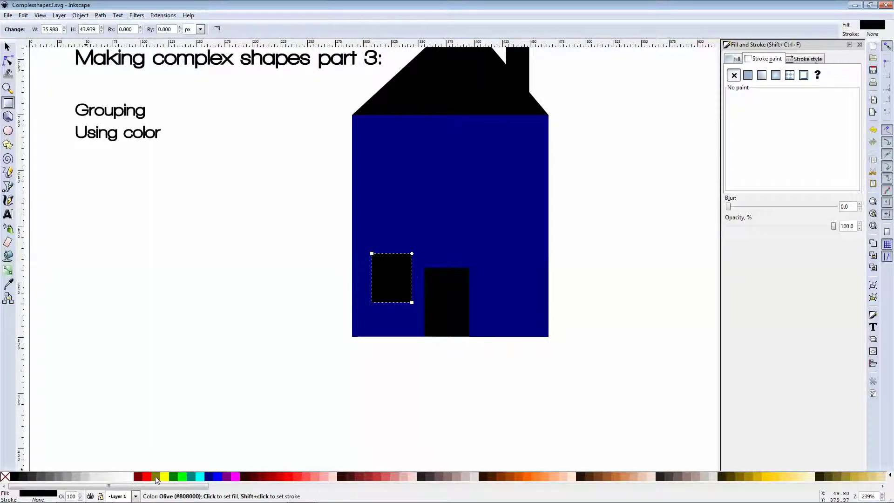
pyautogui.click(138, 477)
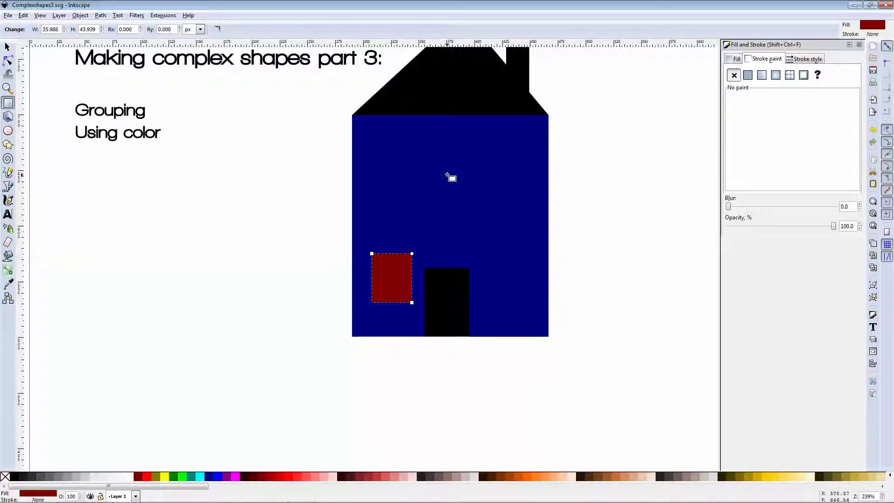
# - Draw a thin bar about 65 × 5 px across the window, from the door to the house's left edge, and fill it olive
pyautogui.moveTo(371, 278); pyautogui.dragTo(412, 279)
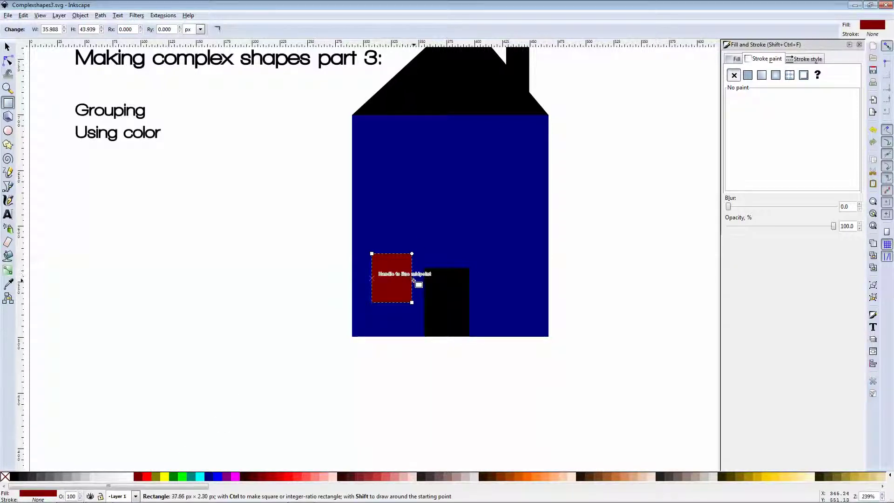
pyautogui.press('Escape')
pyautogui.moveTo(424, 269)
pyautogui.mouseDown()
pyautogui.moveTo(383, 285)
pyautogui.moveTo(352, 274)
pyautogui.mouseUp()
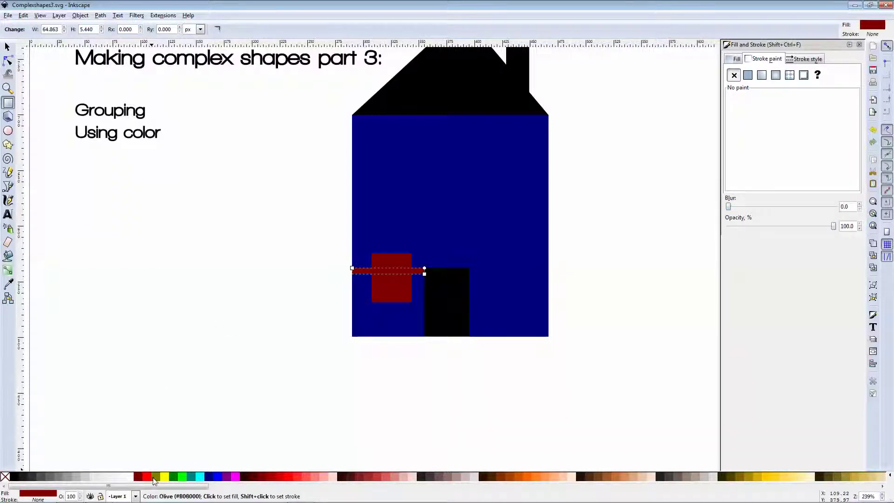
pyautogui.click(156, 476)
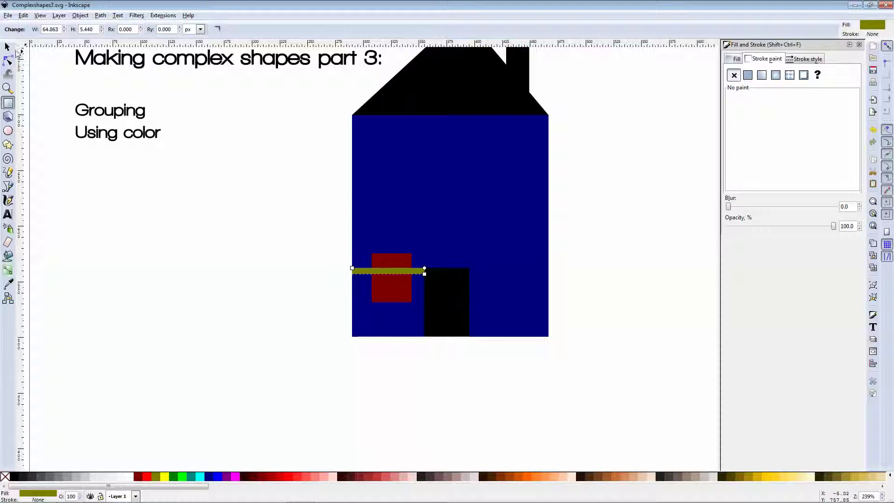
# - Turn off snapping and move the olive bar down to about the window's mid-height
pyautogui.click(8, 46)
pyautogui.press('%')
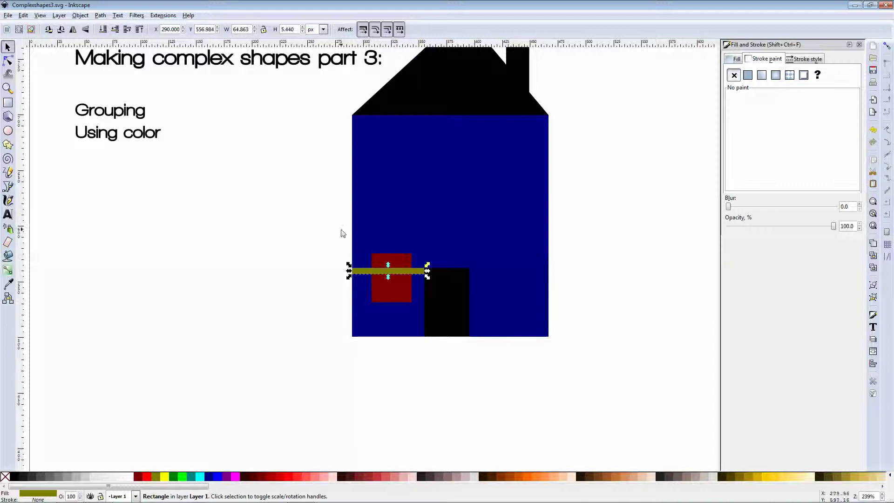
pyautogui.moveTo(396, 270); pyautogui.dragTo(397, 278)
# - Copy the window together with its olive bar to the right of the door and to the middle of the upper wall
pyautogui.moveTo(332, 228); pyautogui.dragTo(432, 317)
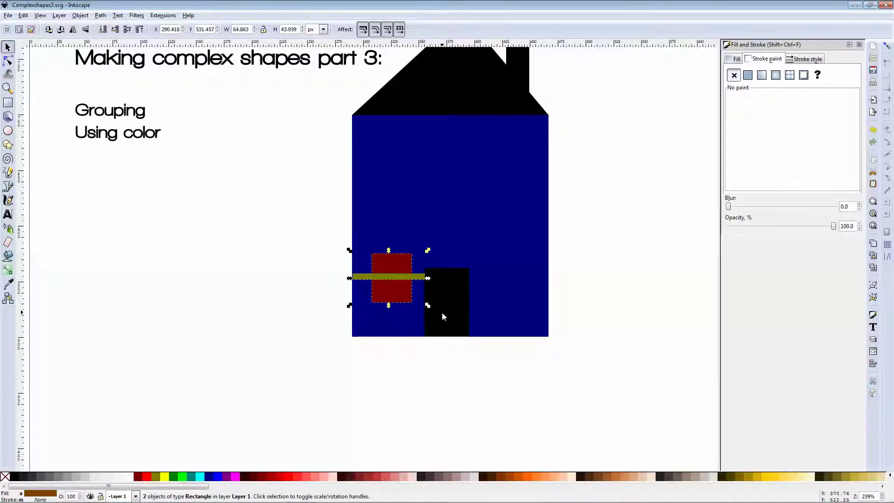
pyautogui.moveTo(402, 290); pyautogui.dragTo(465, 183)
pyautogui.click(590, 199)
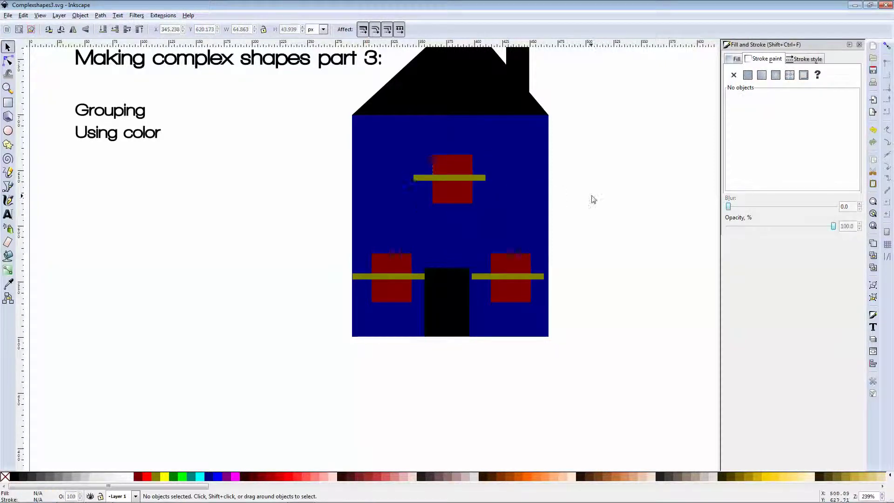
# - Try moving the roof triangle away from the house by itself, and undo the move
pyautogui.scroll(3, 578, 237)
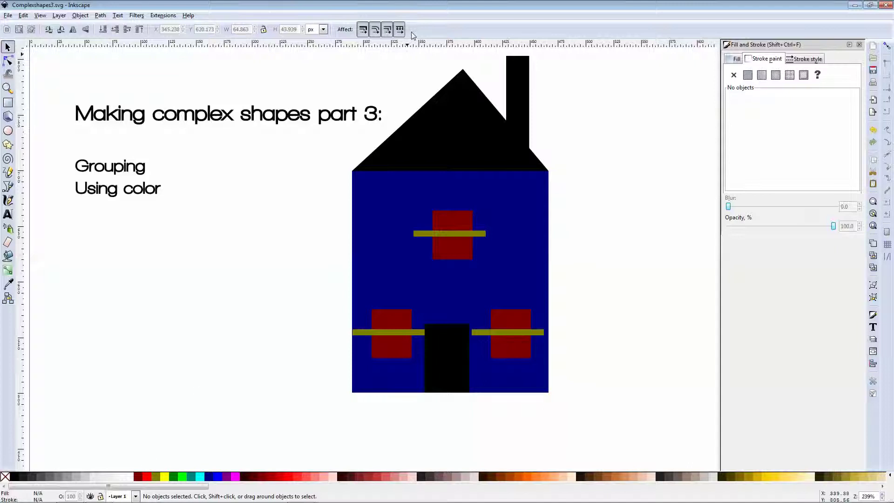
pyautogui.scroll(2, 577, 253)
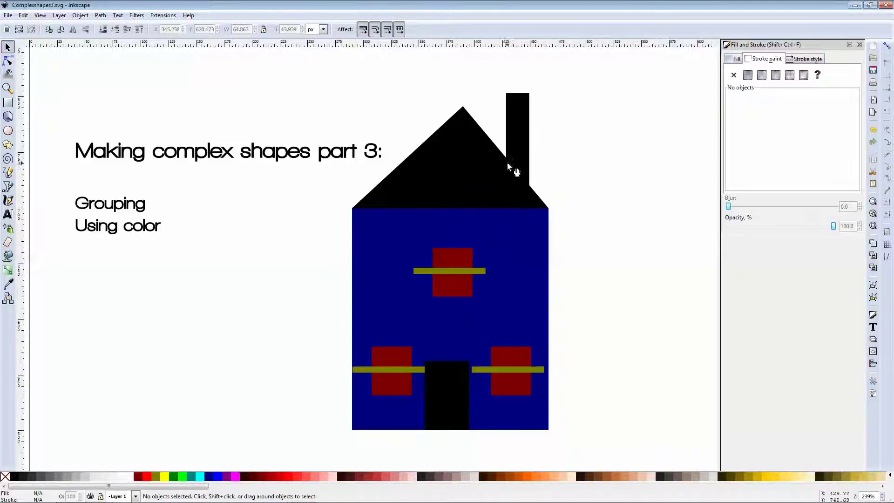
pyautogui.moveTo(445, 183); pyautogui.dragTo(306, 184)
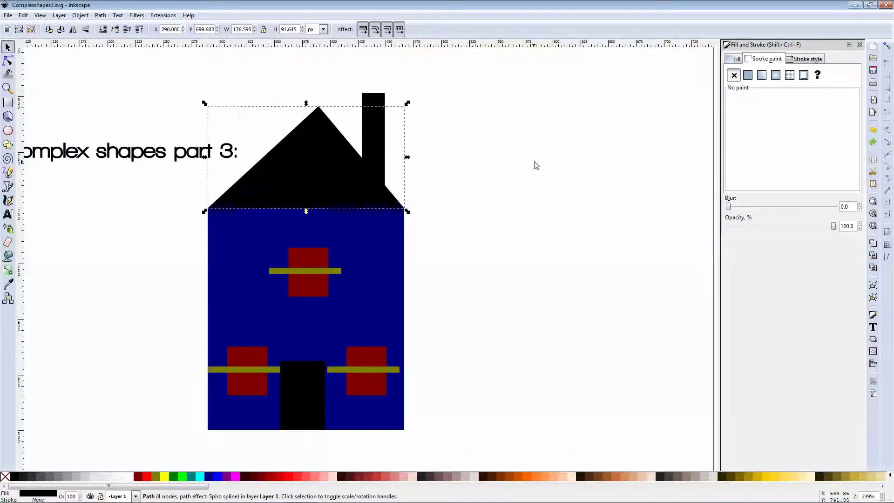
pyautogui.click(537, 165)
pyautogui.scroll(-1, 540, 168)
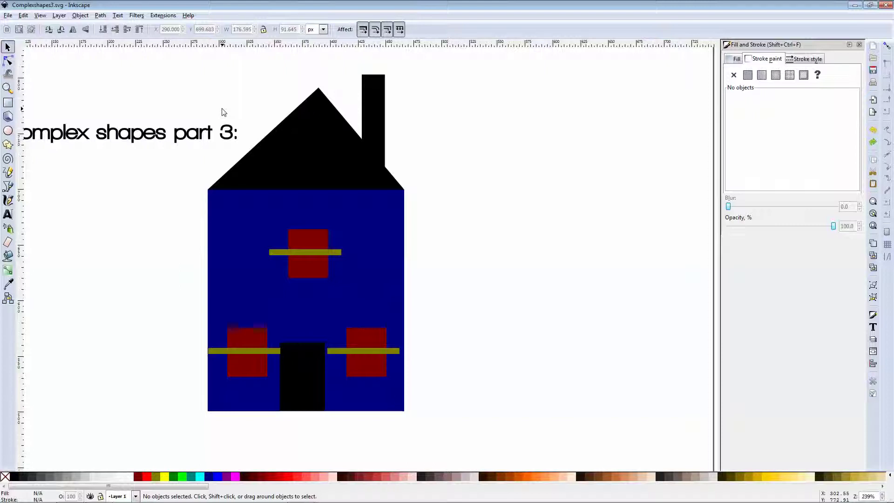
# - Select all ten shapes of the house and combine them into one group
pyautogui.moveTo(429, 59); pyautogui.dragTo(180, 425)
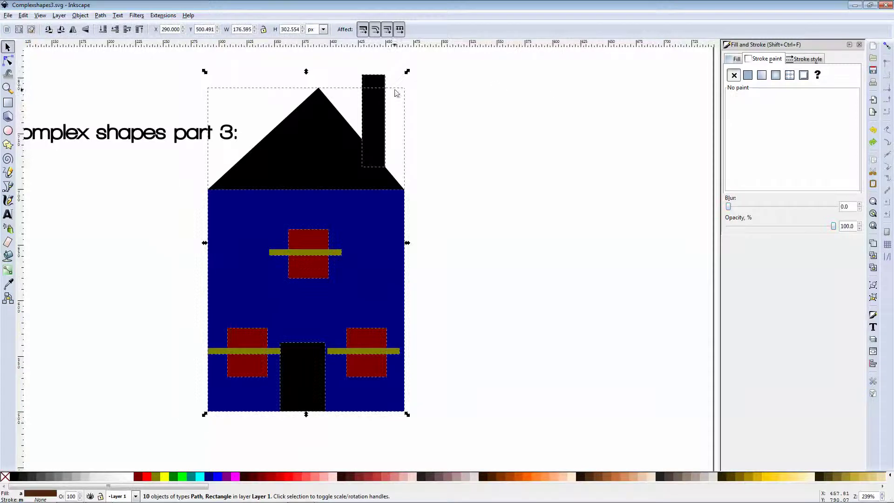
pyautogui.click(440, 63)
pyautogui.moveTo(442, 57); pyautogui.dragTo(188, 424)
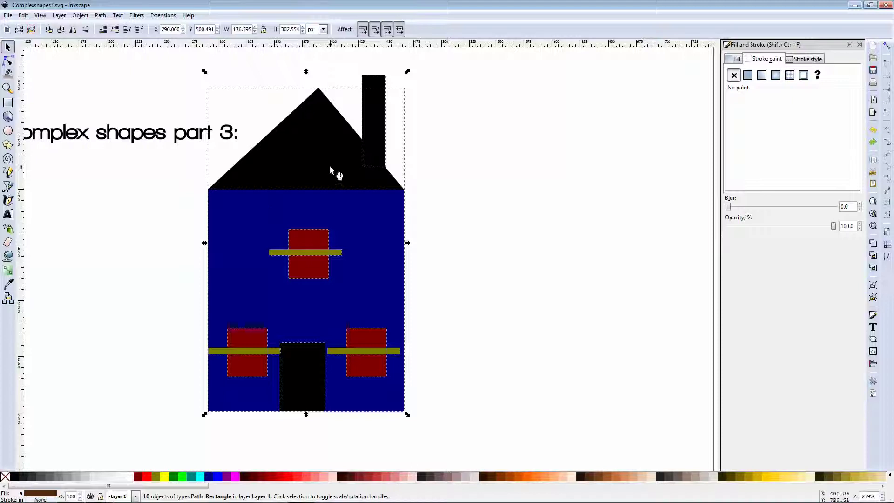
pyautogui.hotkey('ctrl', 'g')
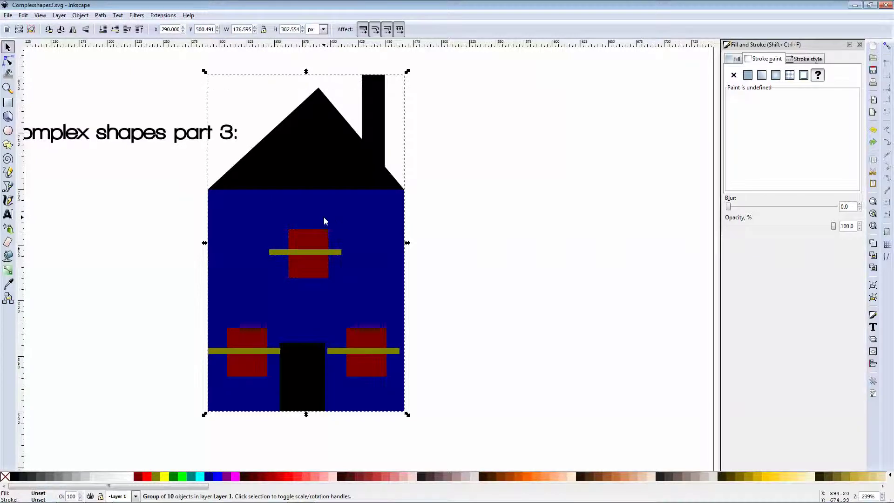
# - Move the grouped house right and slightly up, to about X 364, Y 508 px
pyautogui.click(468, 194)
pyautogui.moveTo(259, 230); pyautogui.dragTo(337, 230)
pyautogui.click(621, 220)
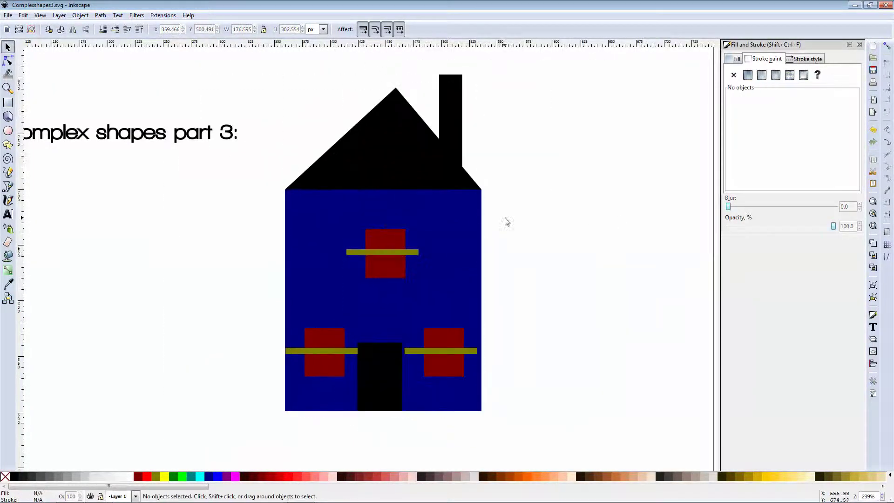
pyautogui.moveTo(354, 178); pyautogui.dragTo(359, 169)
# - Enter the house group, try moving the blue wall rectangle by itself, undo the move and leave the group
pyautogui.doubleClick(455, 215)
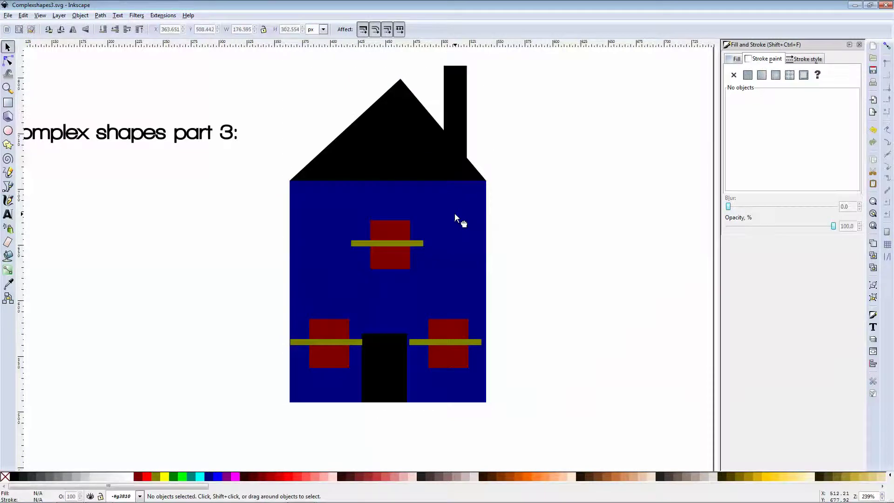
pyautogui.click(454, 215)
pyautogui.moveTo(455, 215)
pyautogui.mouseDown()
pyautogui.moveTo(494, 220)
pyautogui.moveTo(433, 230)
pyautogui.moveTo(450, 219)
pyautogui.mouseUp()
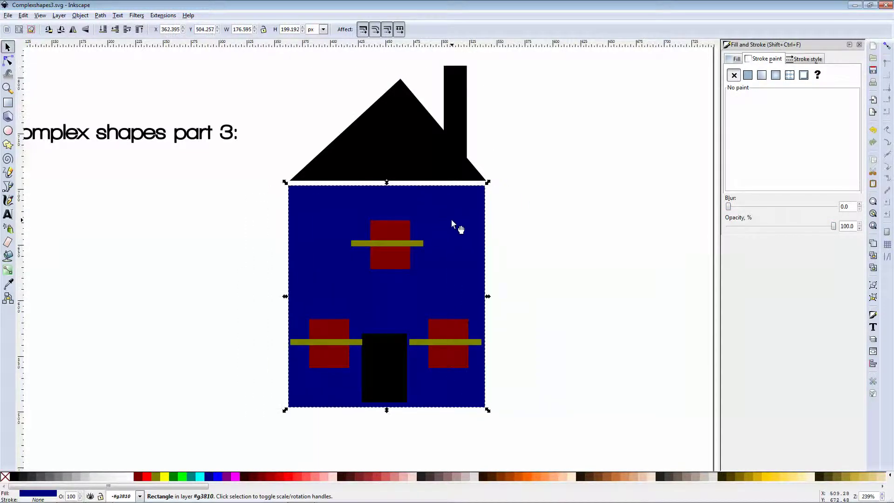
pyautogui.click(547, 219)
pyautogui.click(413, 136)
pyautogui.click(513, 202)
pyautogui.click(136, 135)
pyautogui.click(428, 151)
pyautogui.click(562, 160)
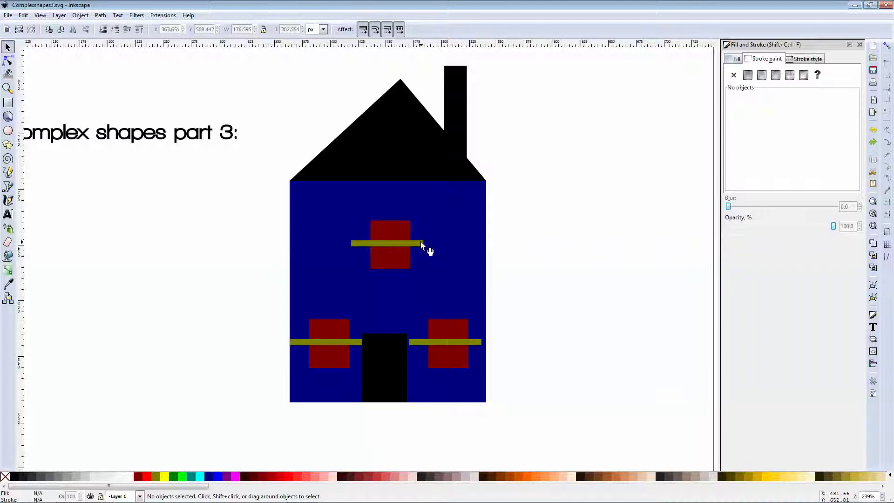
# - Select only the upper window's olive bar inside the group and try shifting it slightly left and up
pyautogui.click(422, 215)
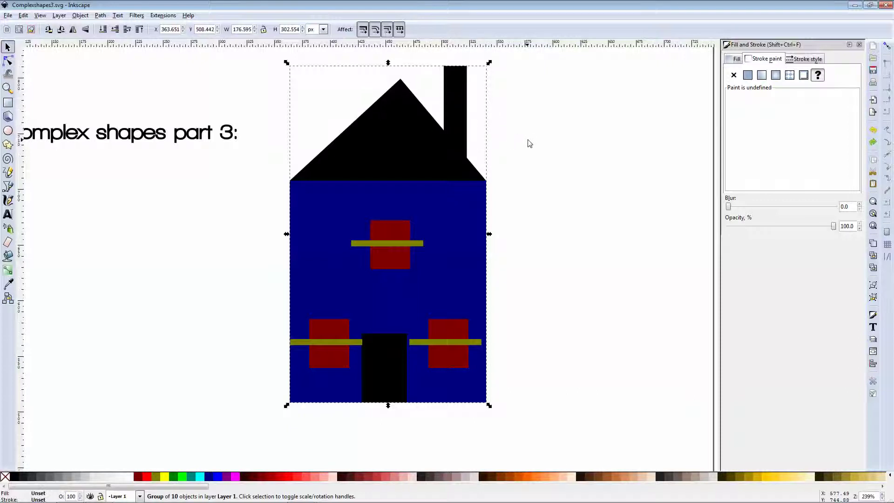
pyautogui.click(508, 191)
pyautogui.press('ctrl')
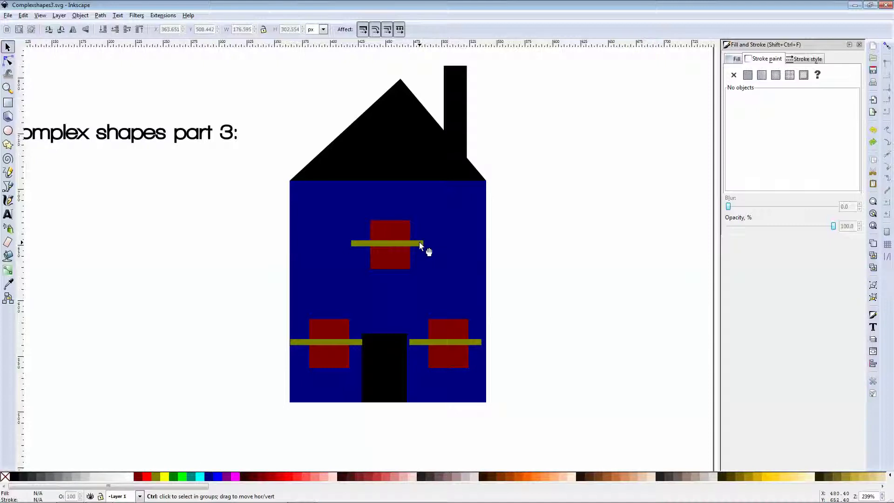
pyautogui.keyDown('ctrl'); pyautogui.click(419, 243); pyautogui.keyUp('ctrl')
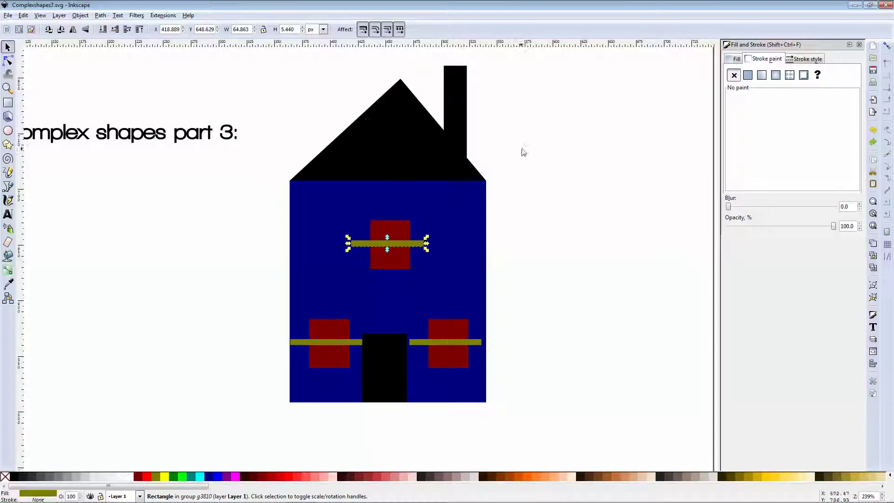
pyautogui.moveTo(409, 242)
pyautogui.mouseDown()
pyautogui.moveTo(280, 236)
pyautogui.moveTo(394, 240)
pyautogui.mouseUp()
pyautogui.click(540, 200)
# - Try moving the whole house group to the right, and undo both this move and the olive bar's shift
pyautogui.click(378, 204)
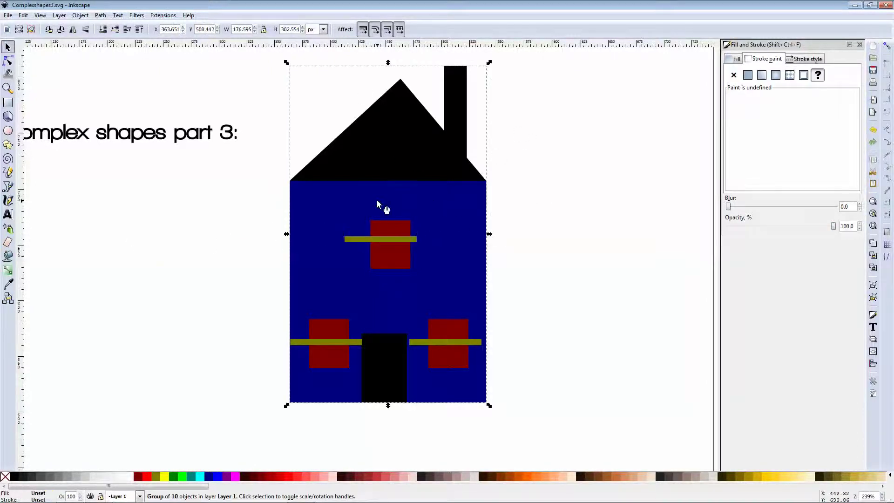
pyautogui.moveTo(394, 201); pyautogui.dragTo(420, 204)
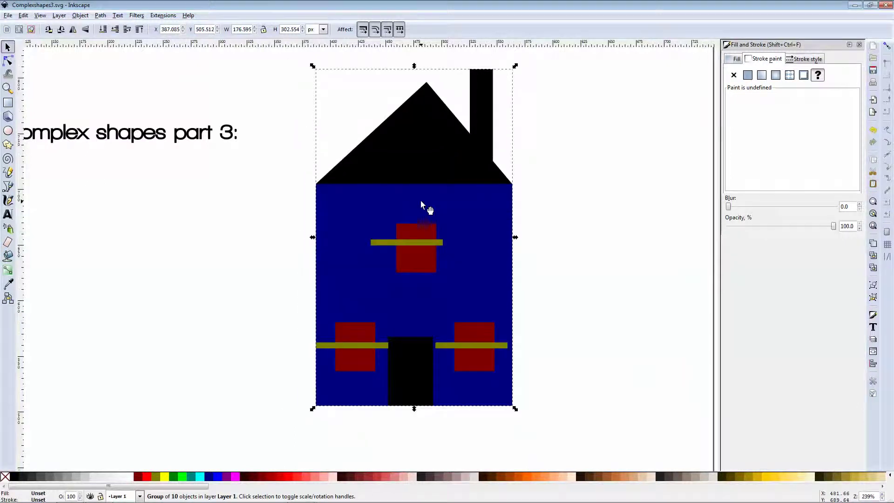
pyautogui.hotkey('ctrl', 'z')
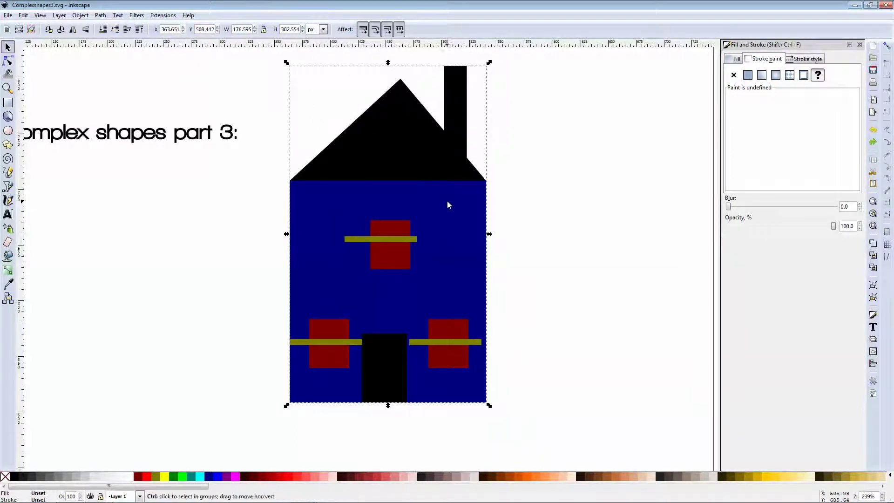
pyautogui.click(507, 194)
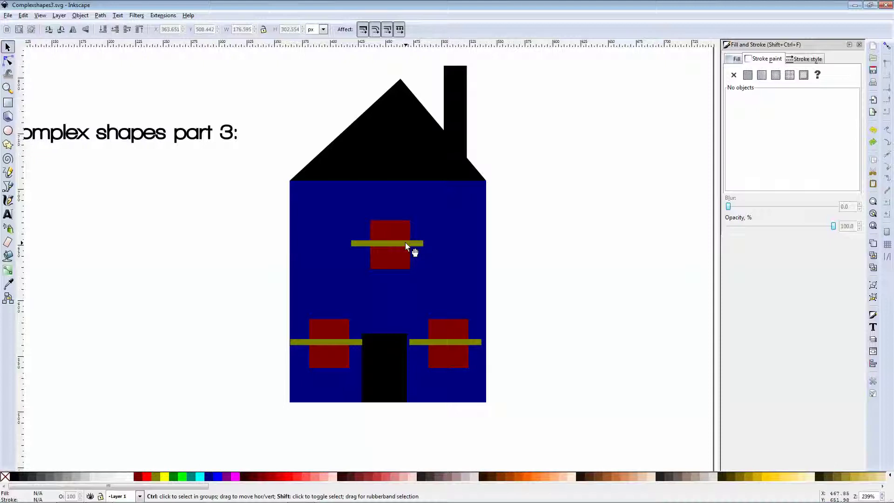
# - Select the three olive bars and the blue wall inside the group and fill them black
pyautogui.click(407, 243)
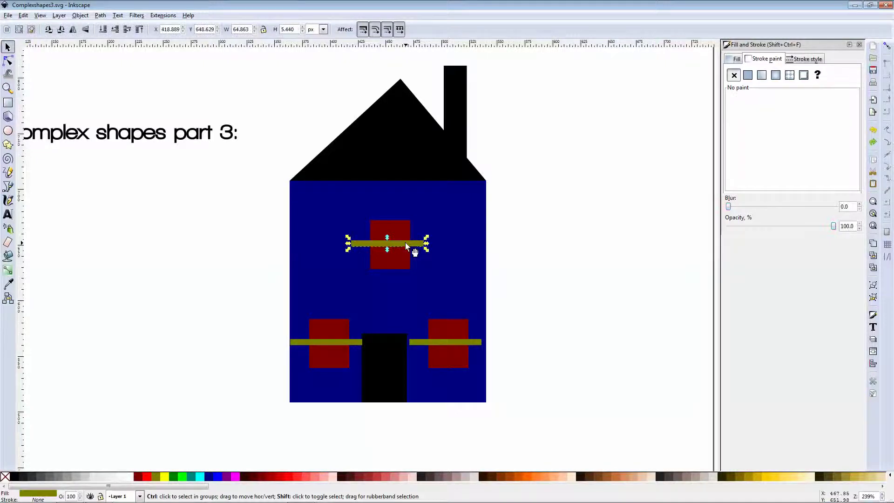
pyautogui.click(418, 194)
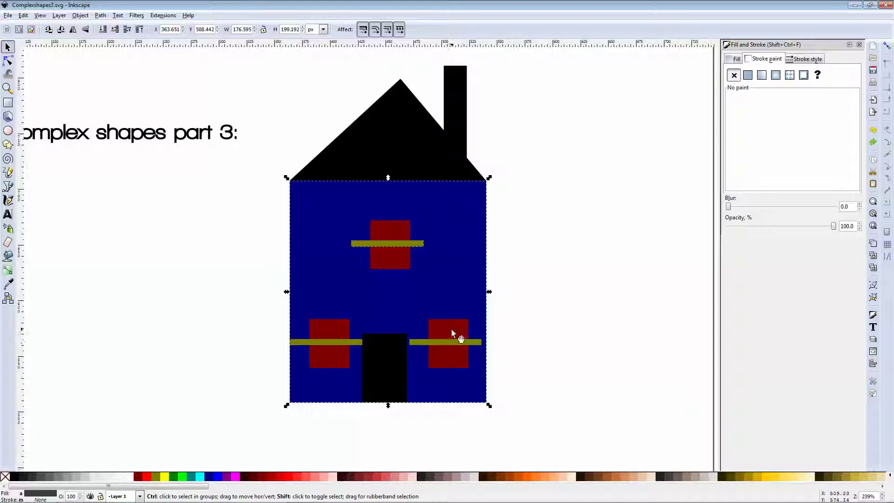
pyautogui.keyDown('shift'); pyautogui.click(449, 343); pyautogui.keyUp('shift')
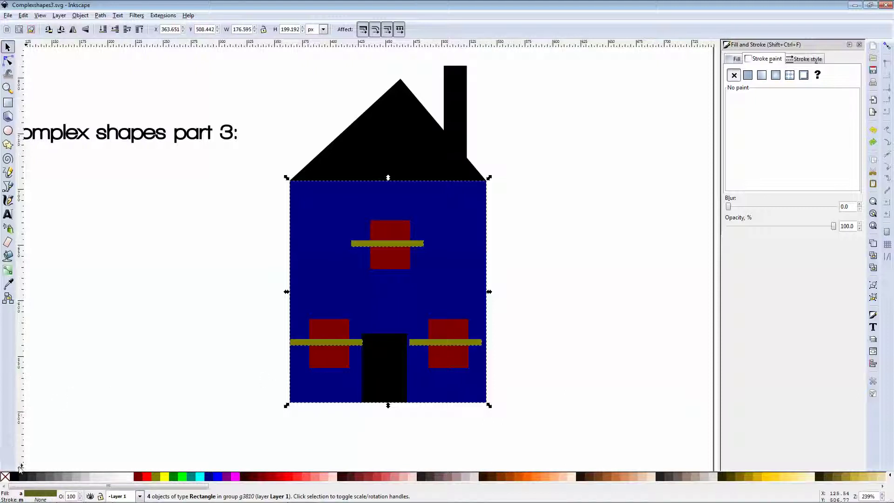
pyautogui.click(15, 478)
pyautogui.click(123, 279)
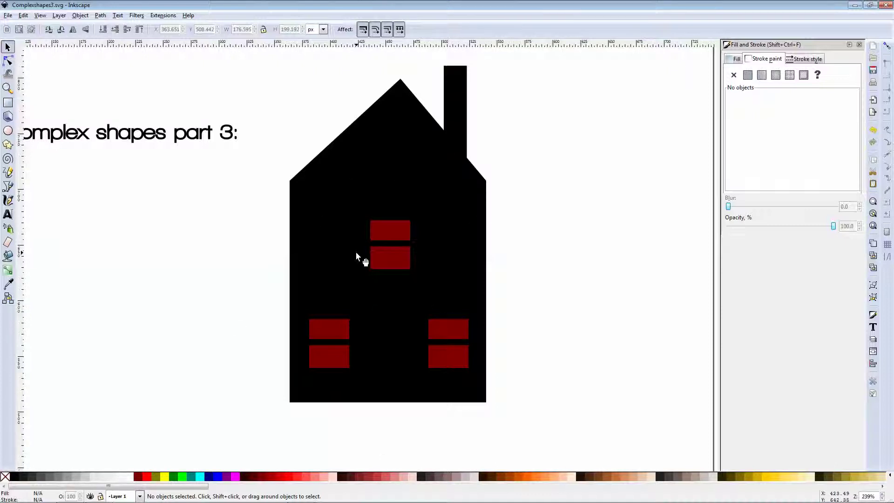
# - Select the three red windows and the door inside the group and fill them white
pyautogui.click(394, 230)
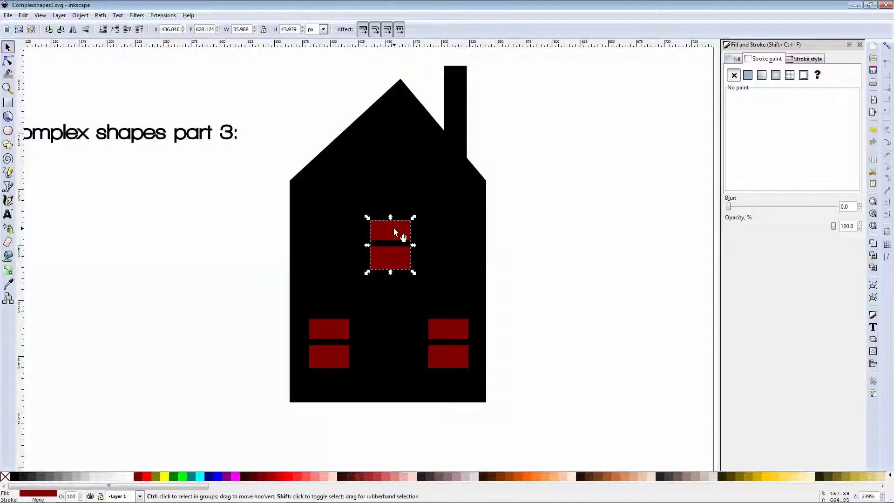
pyautogui.keyDown('shift'); pyautogui.click(434, 323); pyautogui.keyUp('shift')
pyautogui.keyDown('shift'); pyautogui.click(336, 324); pyautogui.keyUp('shift')
pyautogui.keyDown('shift'); pyautogui.click(395, 339); pyautogui.keyUp('shift')
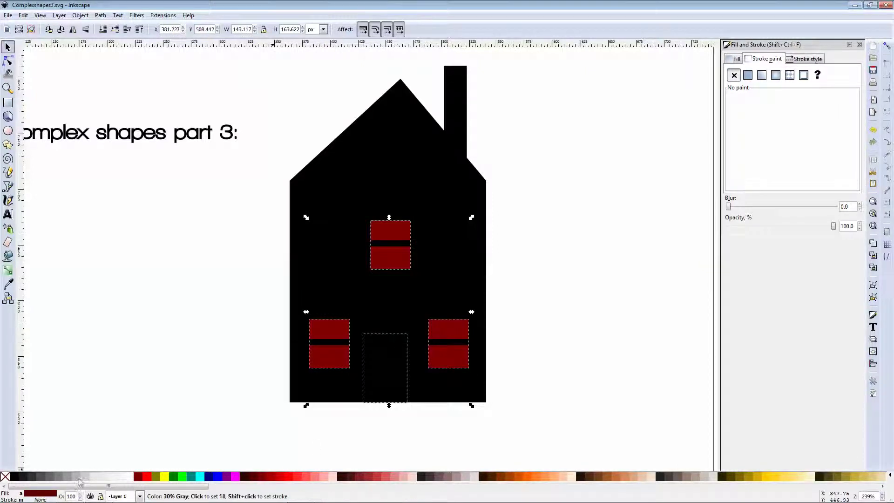
pyautogui.click(130, 482)
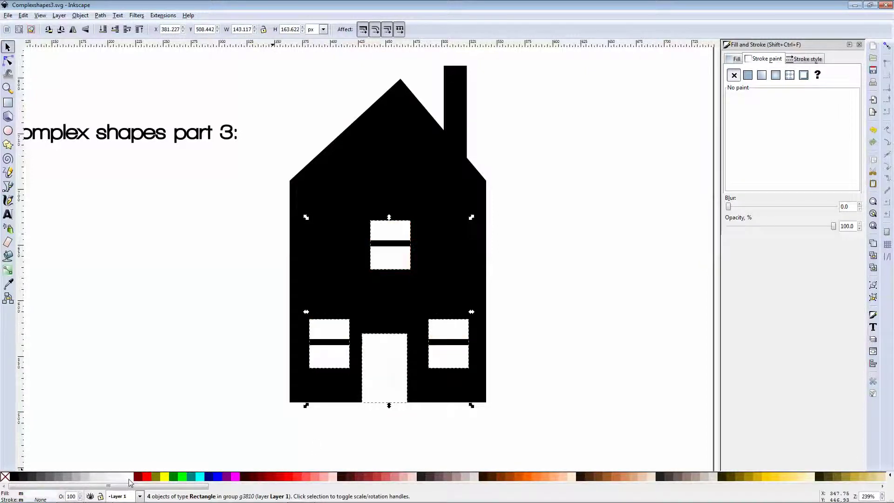
pyautogui.click(601, 211)
# - Move the house group right and down on the page, to about X 400, Y 454 px
pyautogui.scroll(-2, 582, 210)
pyautogui.moveTo(534, 210); pyautogui.dragTo(552, 241)
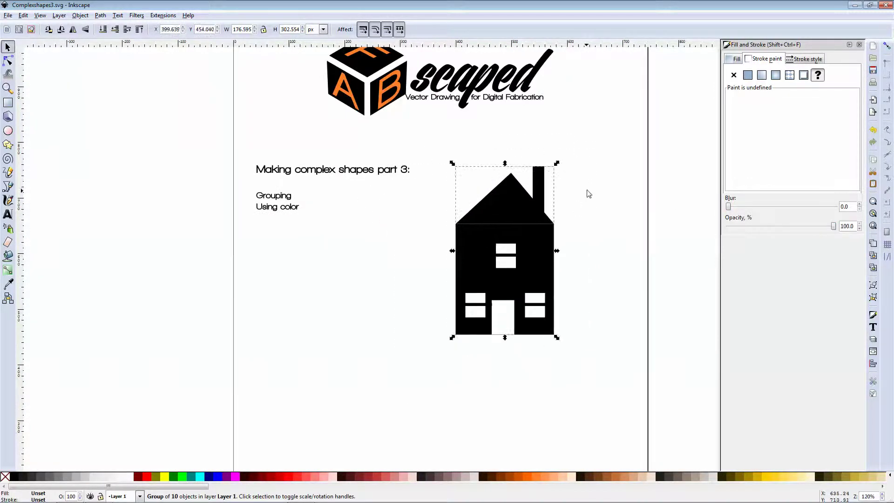
pyautogui.click(589, 194)
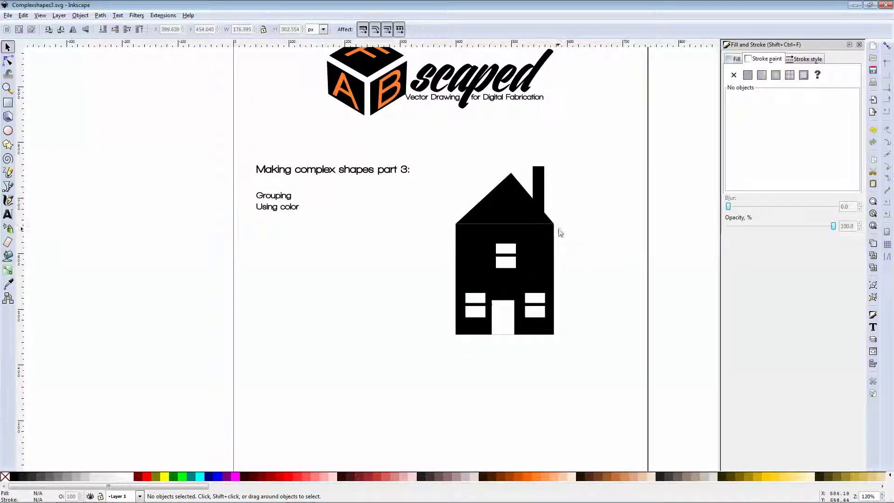
# - Move the house group down the page and back up beside the "Using color" text, to about X 376, Y 390 px
pyautogui.scroll(2, 516, 234)
pyautogui.scroll(1, 515, 231)
pyautogui.scroll(-1, 515, 224)
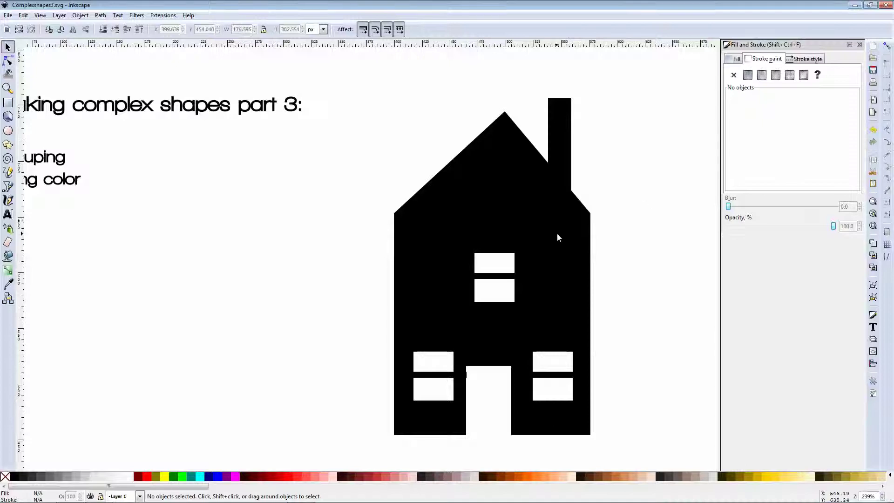
pyautogui.scroll(-4, 533, 201)
pyautogui.scroll(2, 532, 199)
pyautogui.scroll(-2, 532, 198)
pyautogui.scroll(-2, 533, 195)
pyautogui.moveTo(534, 200); pyautogui.dragTo(522, 273)
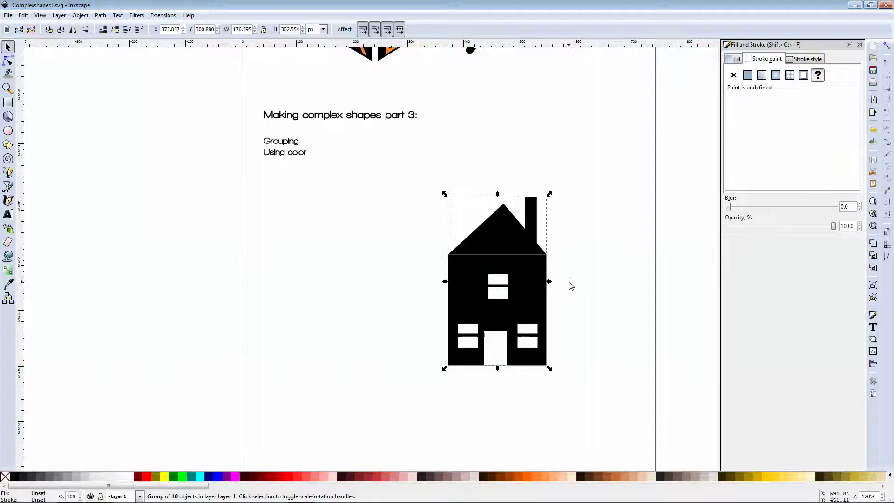
pyautogui.moveTo(533, 279); pyautogui.dragTo(535, 228)
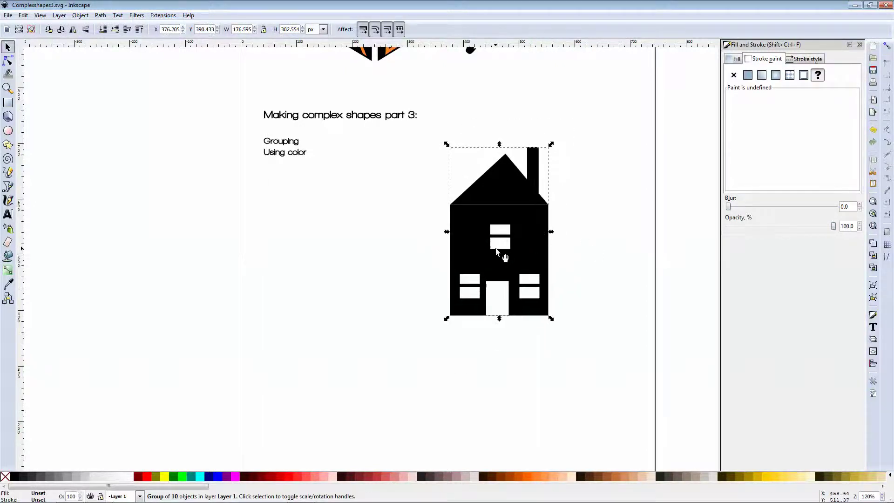
# - Examine the windows and door of the black-and-white house up close, selecting the upper window alone and the whole group
pyautogui.keyDown('ctrl'); pyautogui.scroll(2, 498, 252); pyautogui.keyUp('ctrl')
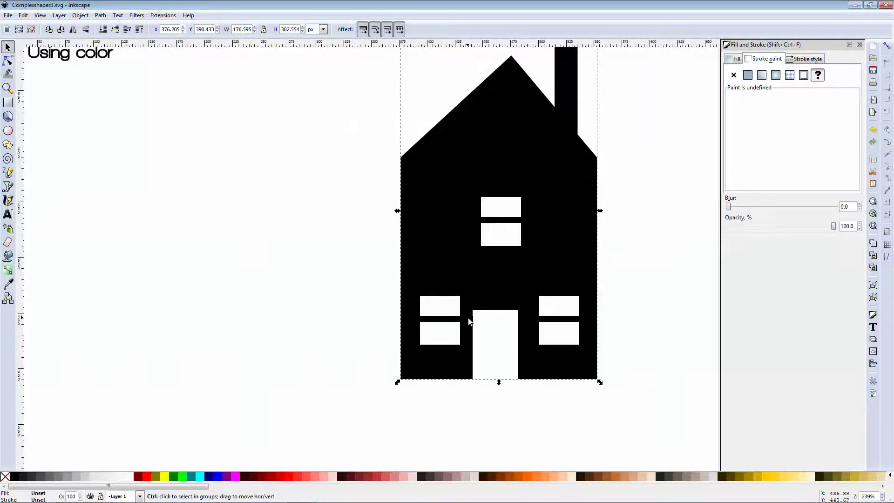
pyautogui.keyDown('ctrl'); pyautogui.scroll(4, 465, 291); pyautogui.keyUp('ctrl')
pyautogui.keyDown('ctrl'); pyautogui.scroll(-2, 444, 292); pyautogui.keyUp('ctrl')
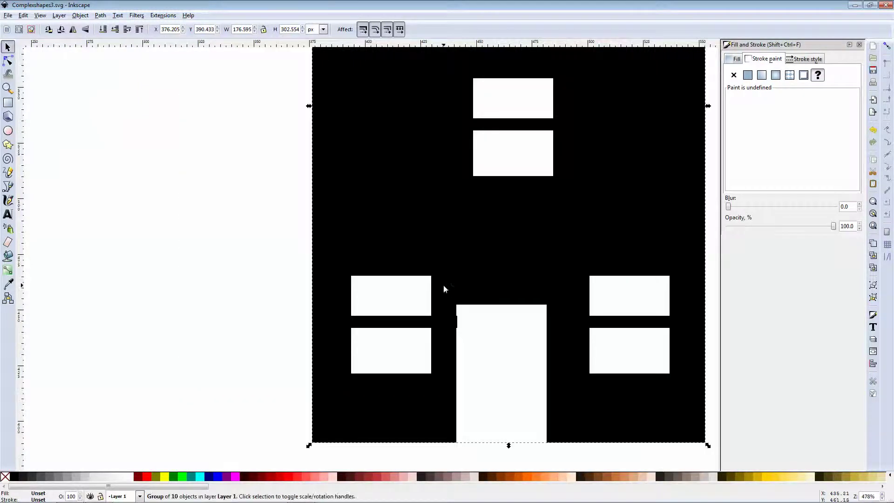
pyautogui.keyDown('ctrl'); pyautogui.scroll(-2, 429, 270); pyautogui.keyUp('ctrl')
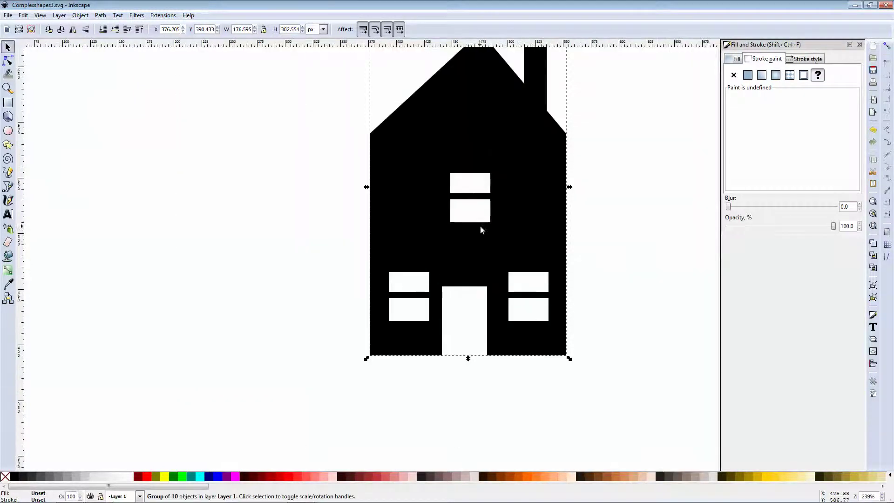
pyautogui.keyDown('ctrl'); pyautogui.click(471, 201); pyautogui.keyUp('ctrl')
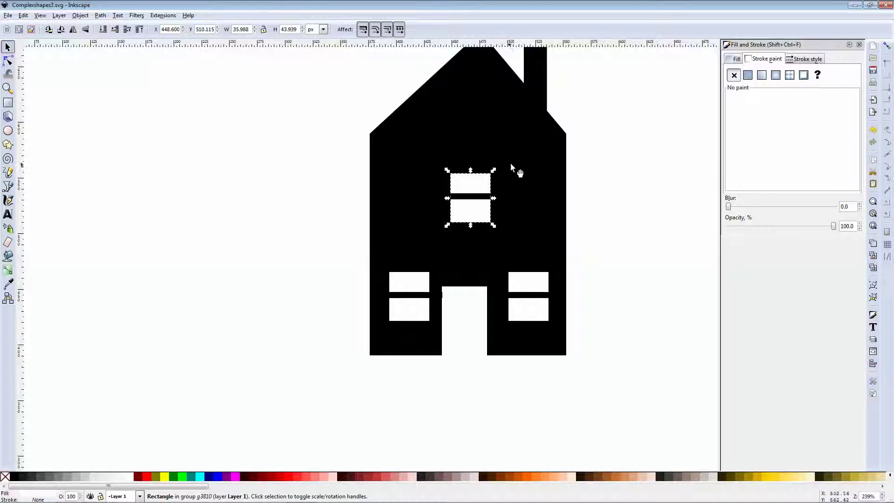
pyautogui.click(613, 189)
pyautogui.click(554, 177)
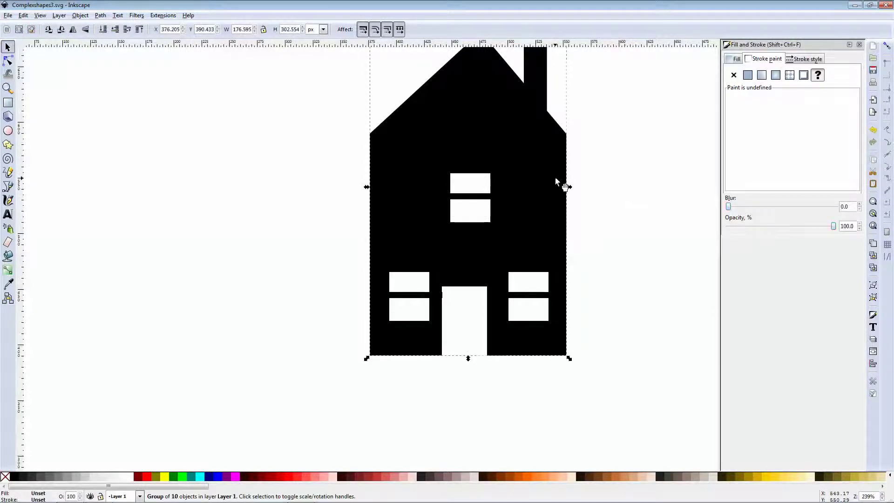
pyautogui.scroll(4, 485, 175)
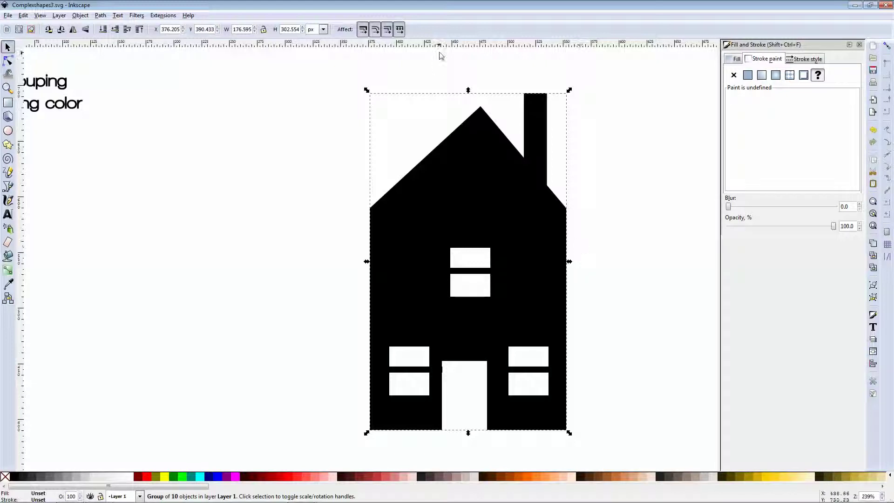
# - Close the Fill and Stroke dialog and move the house group left to about X 265, Y 392 px
pyautogui.click(571, 170)
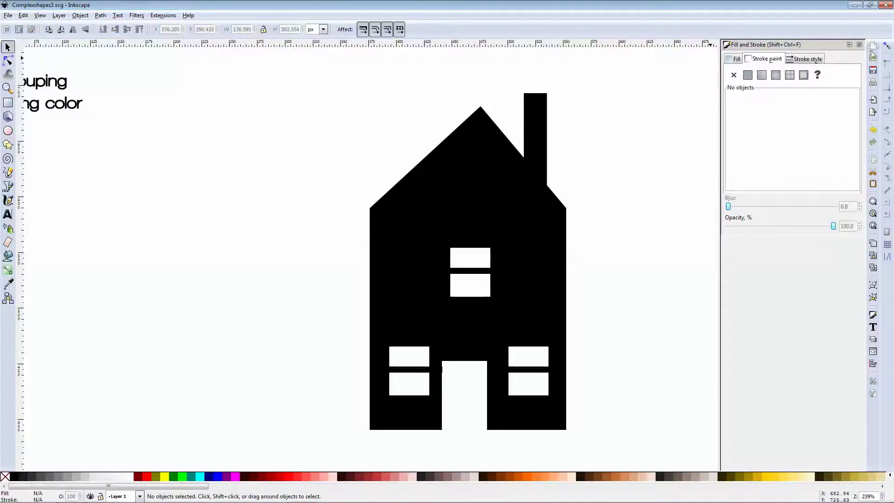
pyautogui.click(859, 45)
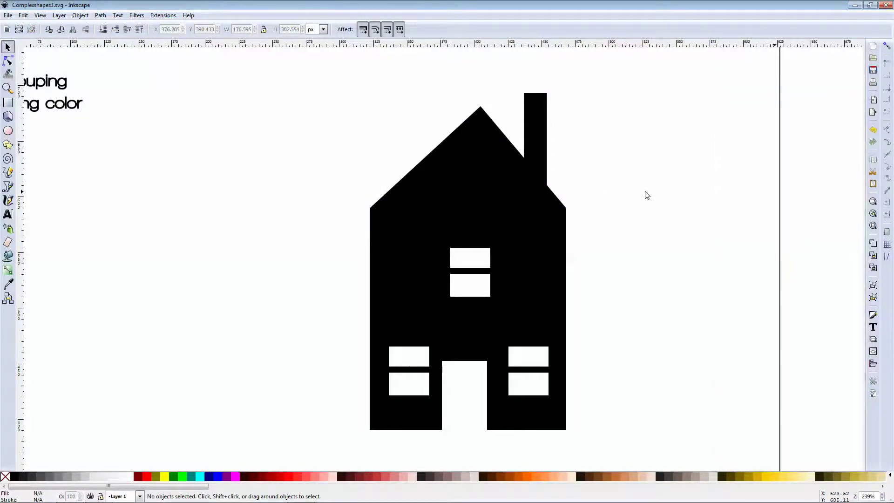
pyautogui.moveTo(556, 279); pyautogui.dragTo(426, 277)
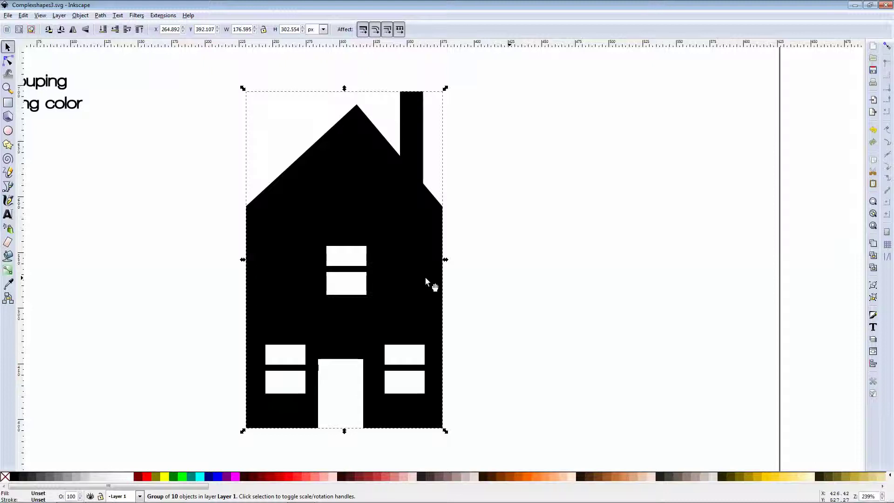
# - Move the house group right on the page to about X 300, Y 395 px
pyautogui.click(487, 188)
pyautogui.moveTo(347, 188); pyautogui.dragTo(371, 163)
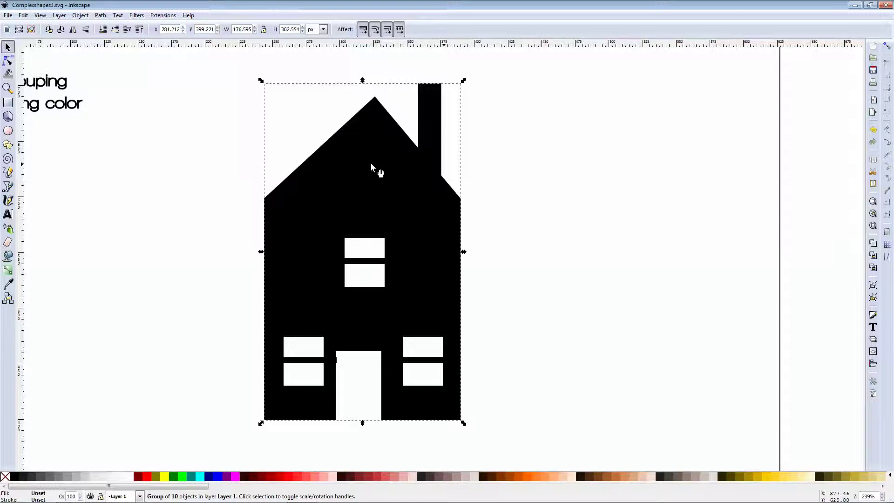
pyautogui.moveTo(410, 182)
pyautogui.mouseDown()
pyautogui.moveTo(665, 154)
pyautogui.moveTo(420, 196)
pyautogui.mouseUp()
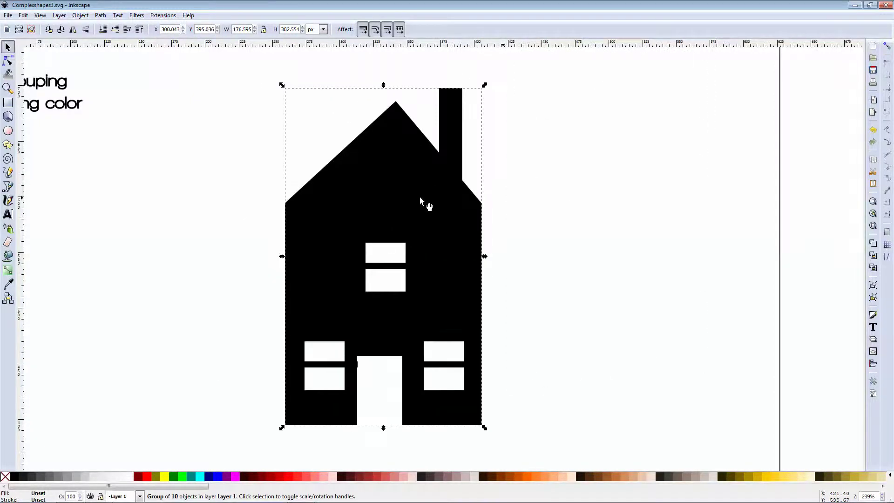
# - Ungroup the house, try moving the roof and the body rectangle out of place, and undo both moves
pyautogui.hotkey('ctrl', 'shift', 'g')
pyautogui.click(544, 197)
pyautogui.moveTo(417, 192); pyautogui.dragTo(324, 226)
pyautogui.moveTo(439, 231); pyautogui.dragTo(398, 287)
pyautogui.hotkey('ctrl', 'z')
pyautogui.hotkey('ctrl', 'z')
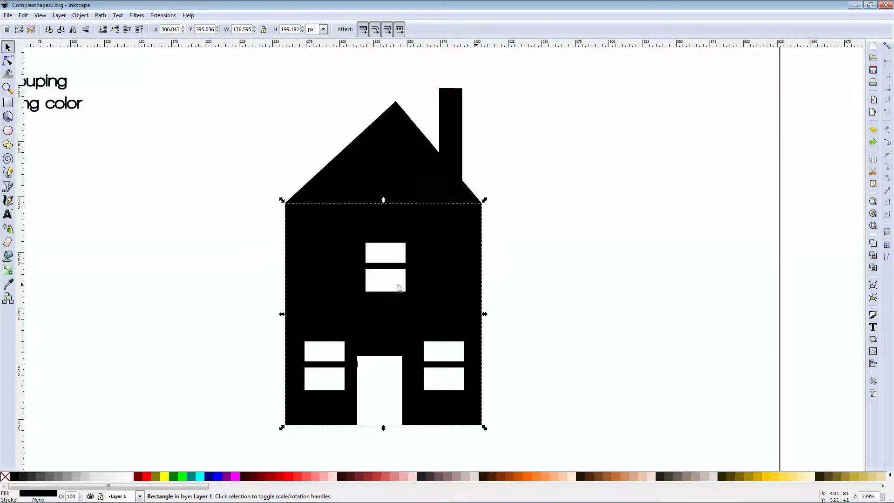
pyautogui.click(682, 231)
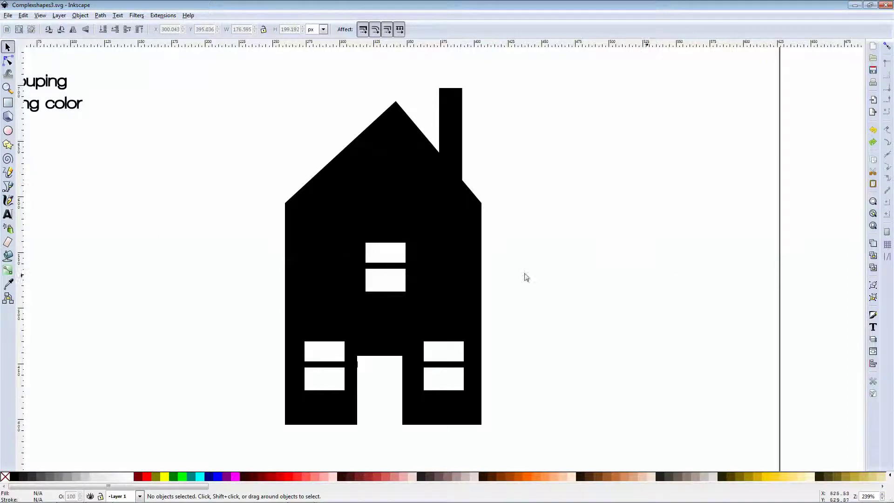
# - Select all the house shapes and group them again
pyautogui.moveTo(227, 66); pyautogui.dragTo(512, 438)
pyautogui.hotkey('ctrl', 'g')
pyautogui.click(559, 396)
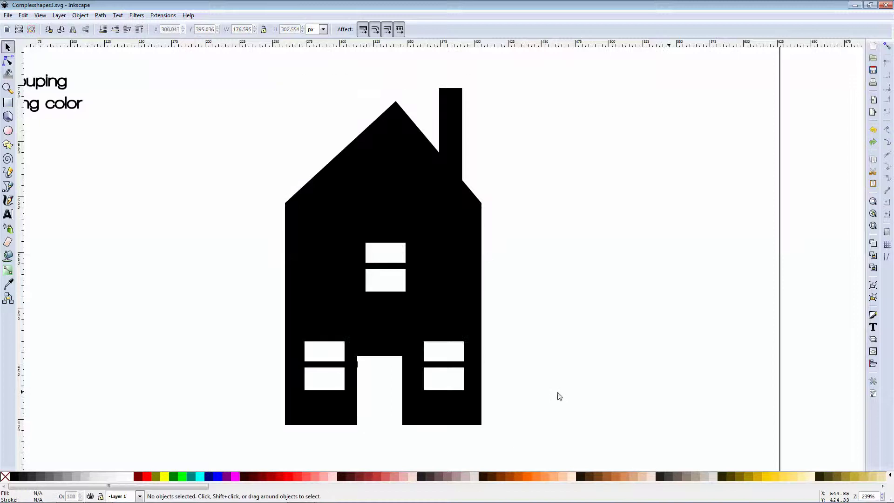
# - Examine the path operations such as Union and the Group and Ungroup commands with the house group selected
pyautogui.click(393, 202)
pyautogui.click(107, 65)
pyautogui.click(345, 225)
pyautogui.click(100, 15)
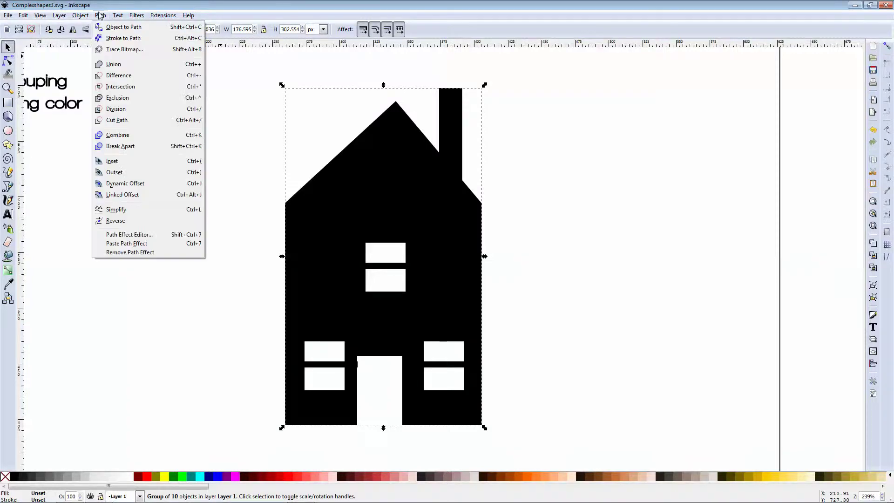
pyautogui.moveTo(91, 16)
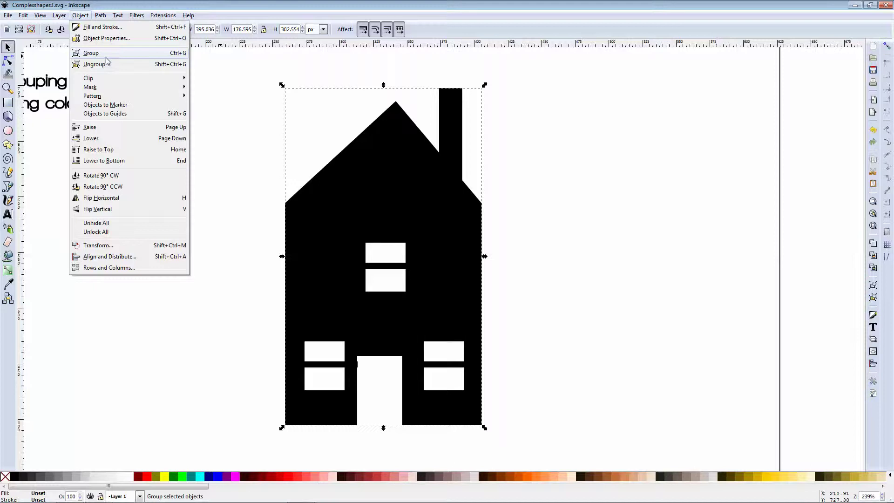
pyautogui.click(259, 130)
pyautogui.click(261, 131)
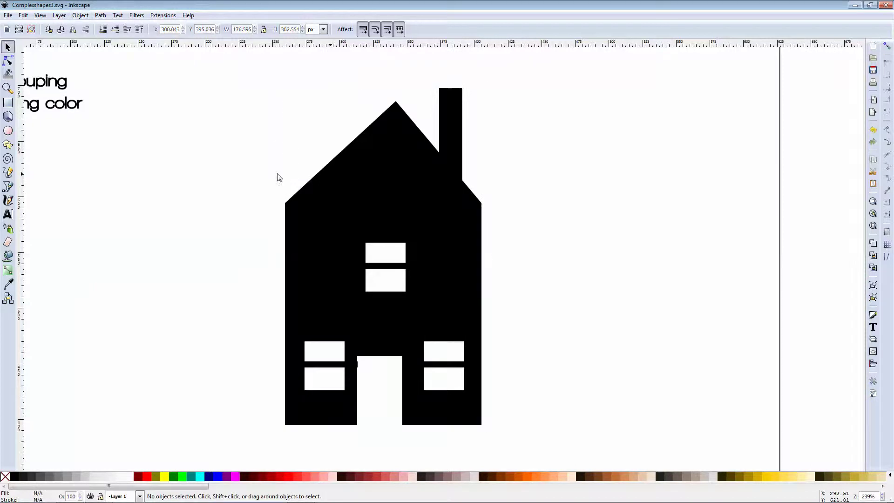
pyautogui.click(304, 223)
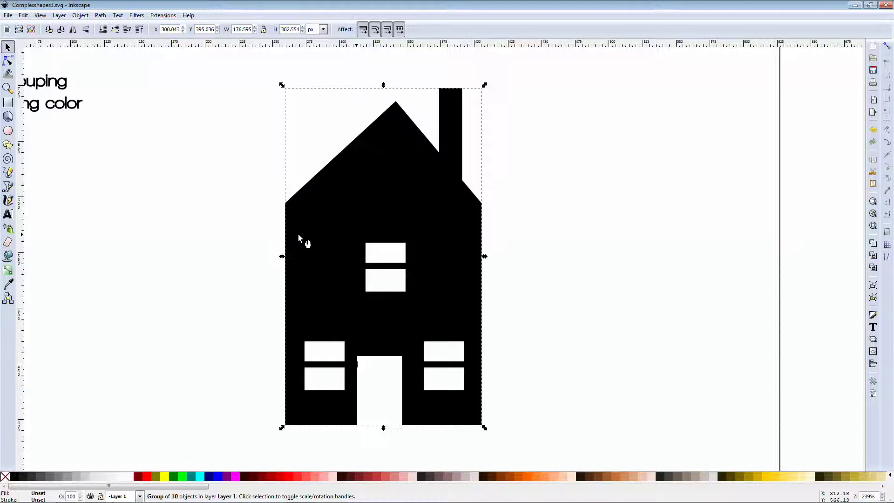
pyautogui.click(547, 224)
# - Move the house group up and right, beside the "Making complex shapes part 3:" heading, to about X 419, Y 537 px
pyautogui.scroll(-2, 540, 232)
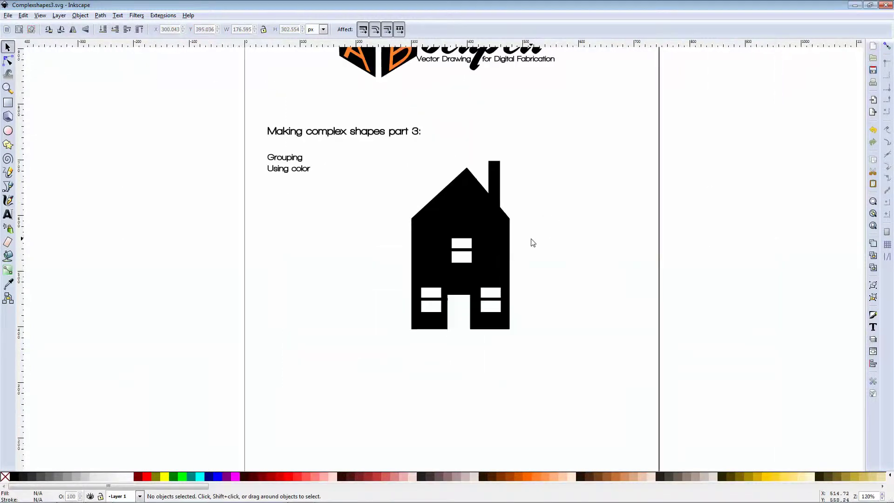
pyautogui.scroll(3, 525, 244)
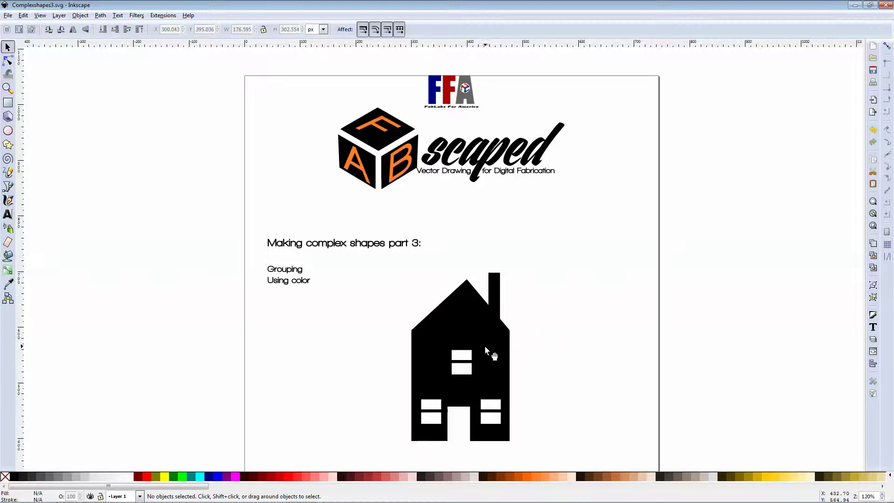
pyautogui.moveTo(487, 347); pyautogui.dragTo(533, 269)
pyautogui.click(588, 258)
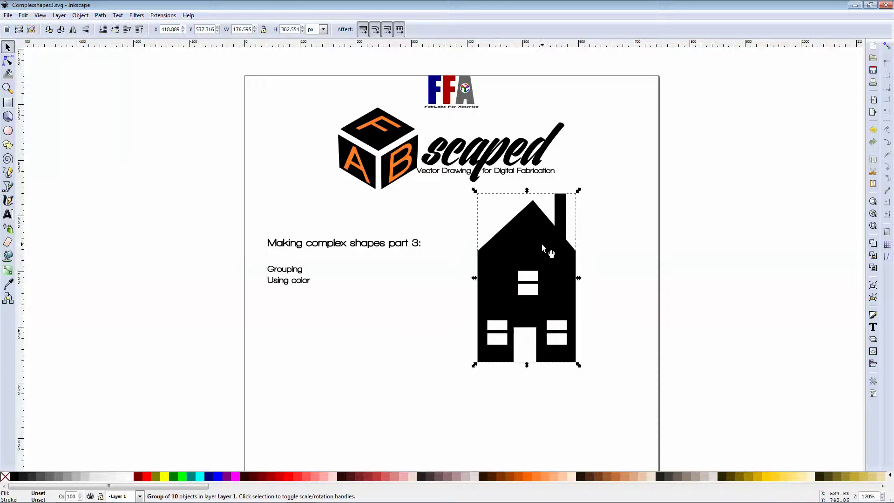
pyautogui.click(533, 203)
pyautogui.click(596, 223)
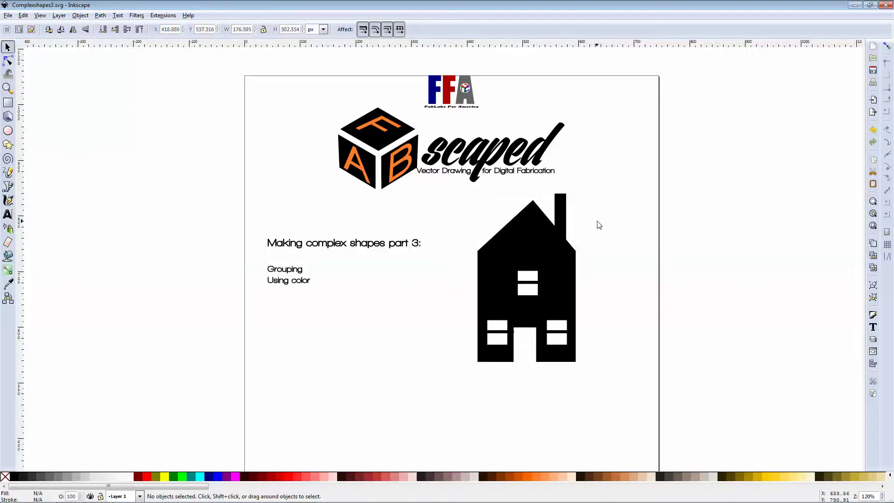
pyautogui.click(543, 234)
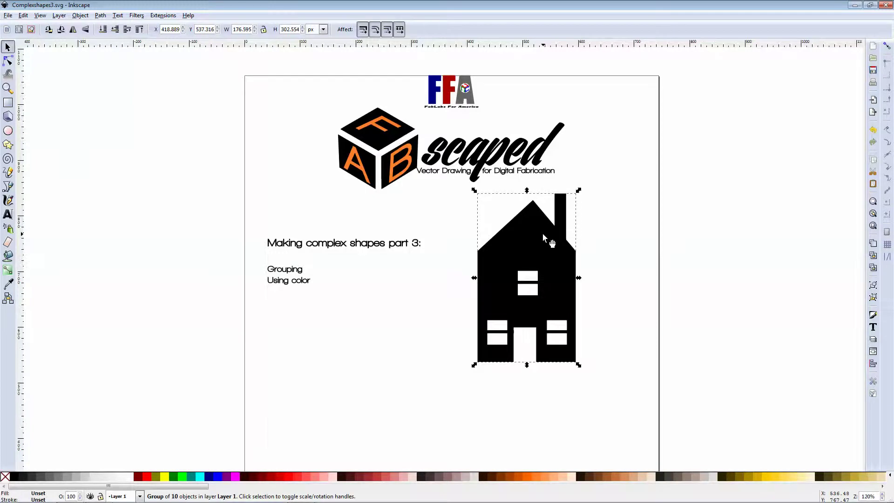
pyautogui.click(582, 216)
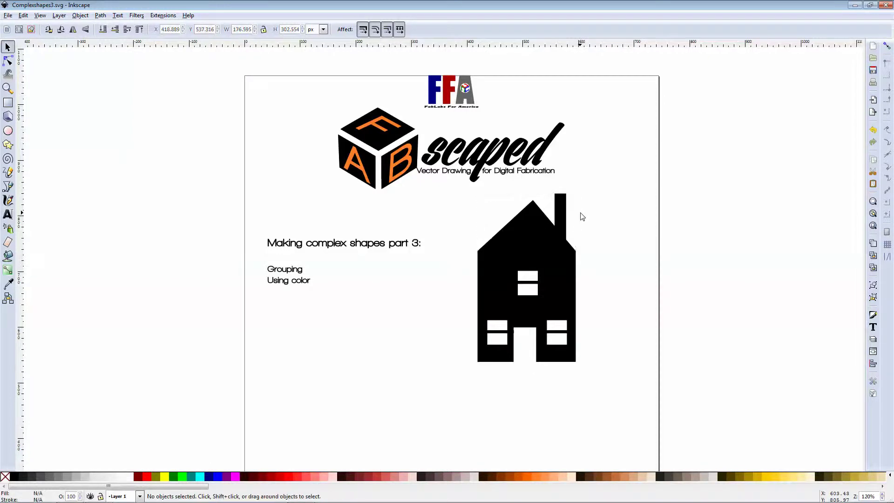
# - Inspect the grouped house with the node editing tool, selecting the chimney rectangle where it meets the roof
pyautogui.click(548, 227)
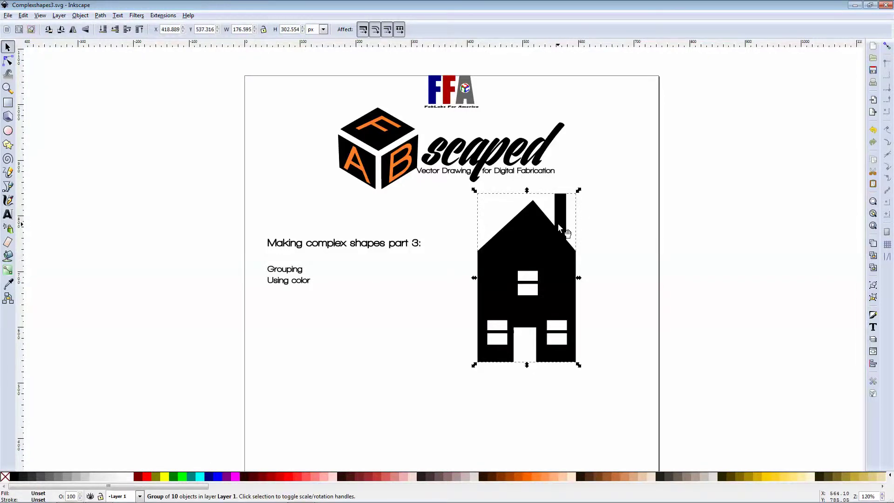
pyautogui.scroll(2, 555, 224)
pyautogui.click(10, 59)
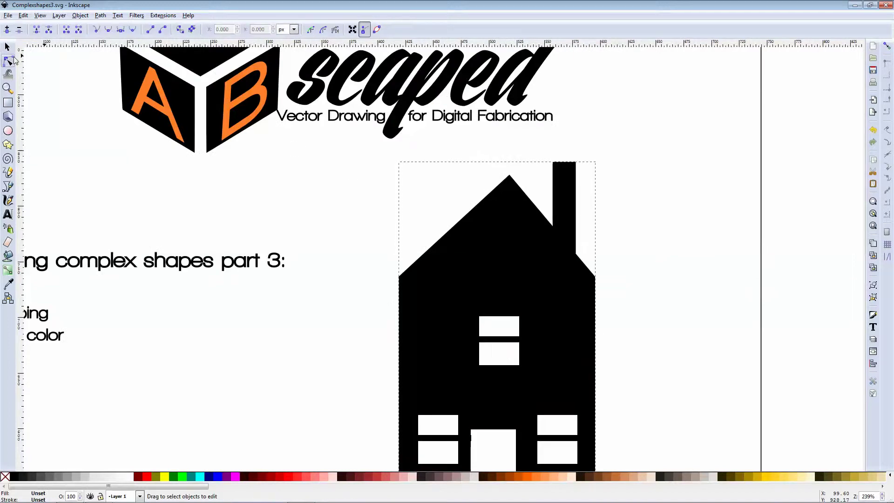
pyautogui.click(557, 229)
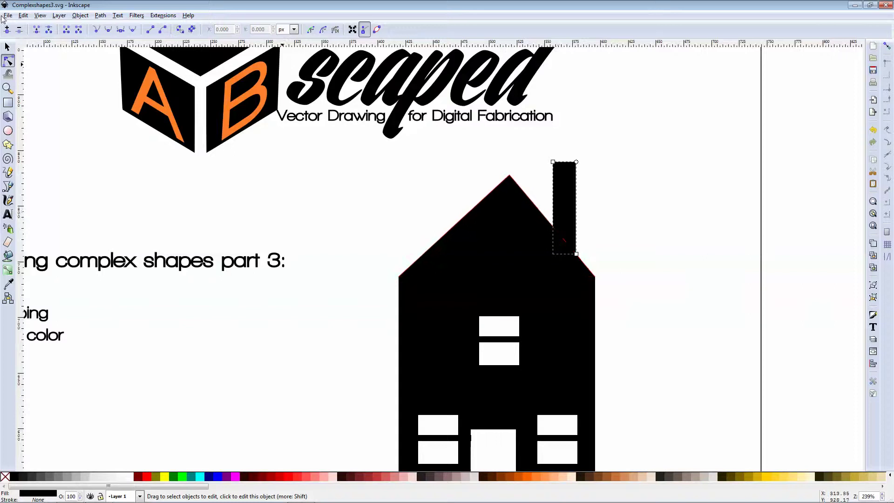
pyautogui.click(7, 46)
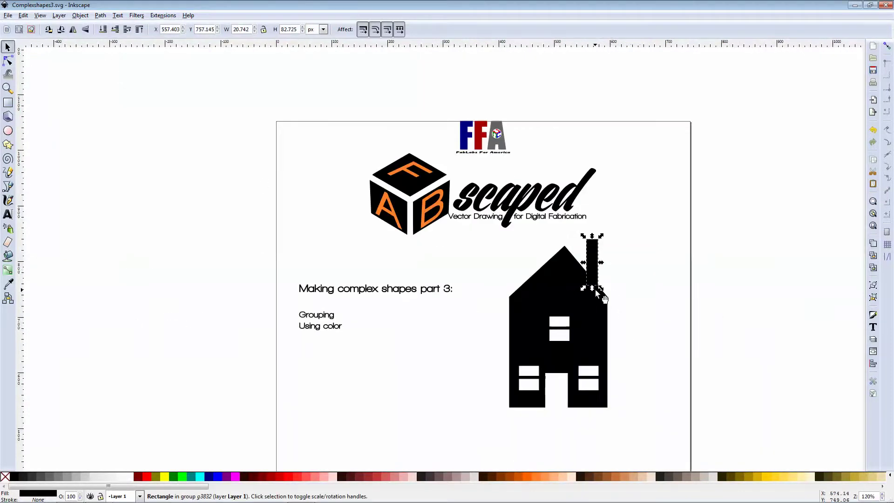
pyautogui.click(622, 268)
# - Ungroup the house and merge the chimney and the roof into one path with Union
pyautogui.click(580, 269)
pyautogui.hotkey('ctrl', 'shift', 'g')
pyautogui.click(651, 275)
pyautogui.click(591, 278)
pyautogui.keyDown('shift'); pyautogui.click(575, 271); pyautogui.keyUp('shift')
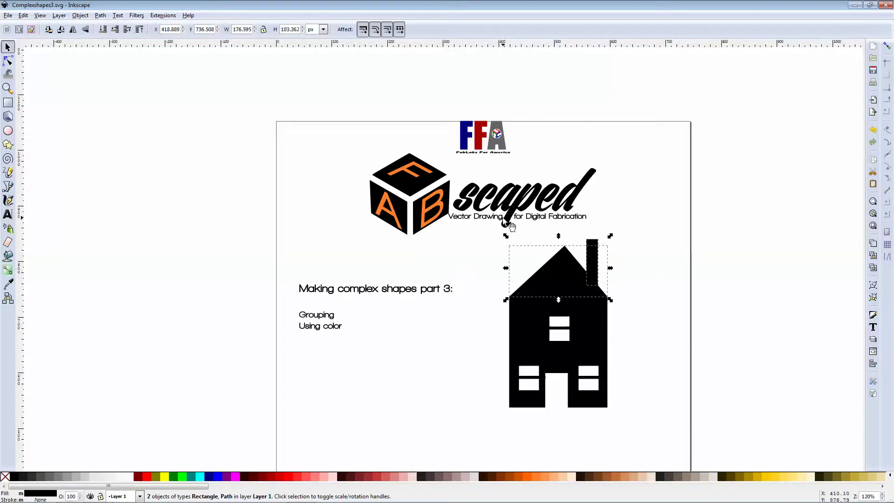
pyautogui.click(100, 15)
pyautogui.click(106, 64)
pyautogui.click(633, 230)
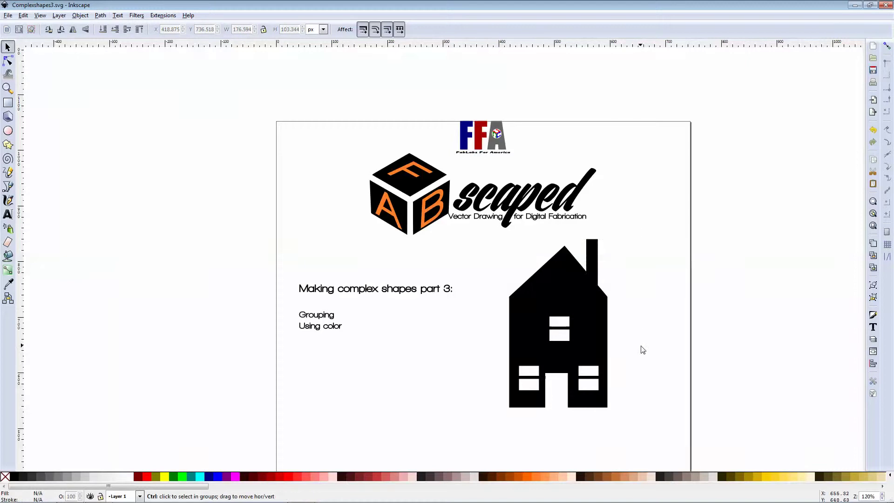
# - Move the node where the chimney's inner side meets the roof slope straight up to about X 557.4, Y 798.2 px
pyautogui.keyDown('ctrl'); pyautogui.scroll(2, 640, 349); pyautogui.keyUp('ctrl')
pyautogui.click(7, 61)
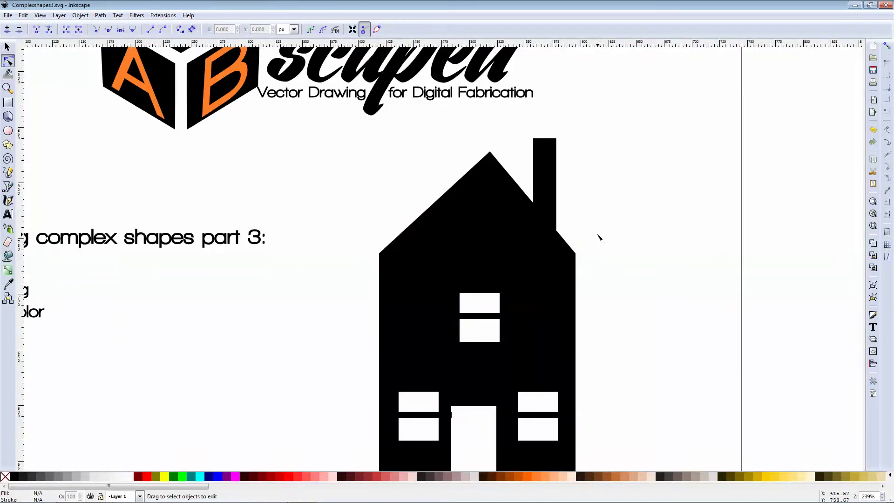
pyautogui.click(531, 218)
pyautogui.moveTo(533, 203)
pyautogui.mouseDown()
pyautogui.moveTo(521, 150)
pyautogui.moveTo(508, 140)
pyautogui.moveTo(519, 175)
pyautogui.moveTo(513, 119)
pyautogui.moveTo(520, 184)
pyautogui.moveTo(525, 175)
pyautogui.moveTo(533, 187)
pyautogui.mouseUp()
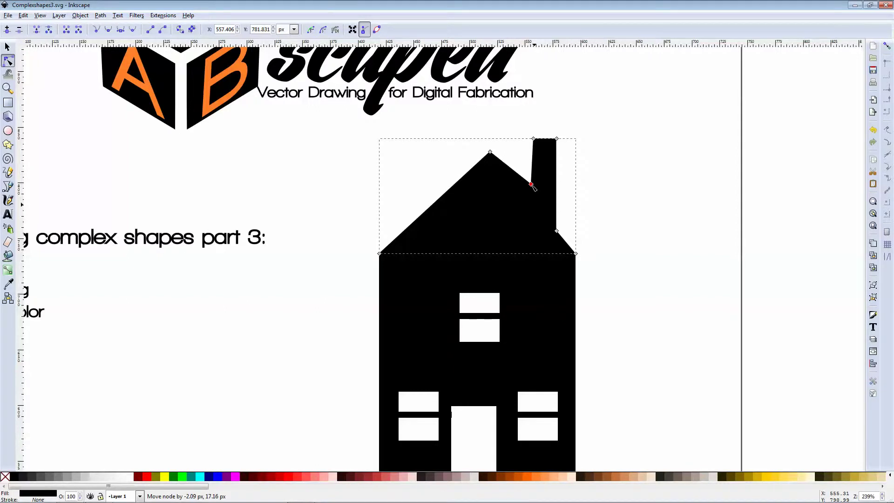
pyautogui.moveTo(532, 185); pyautogui.dragTo(537, 185)
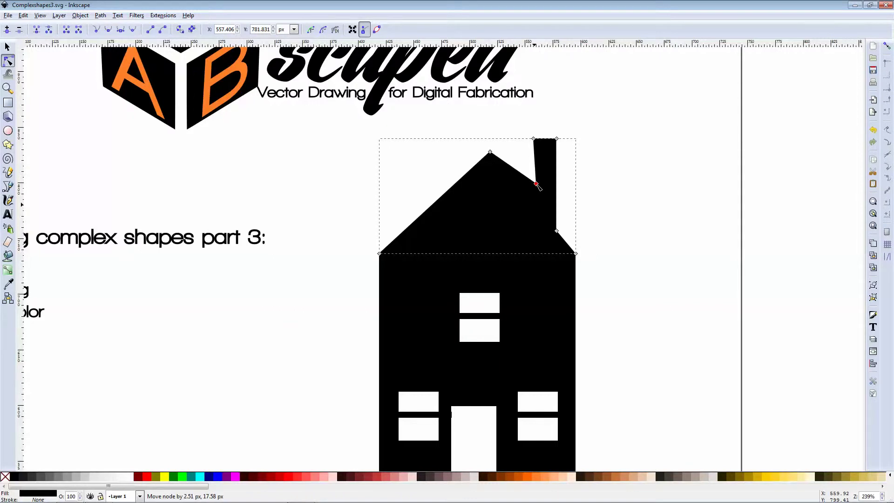
pyautogui.moveTo(536, 184); pyautogui.dragTo(534, 187)
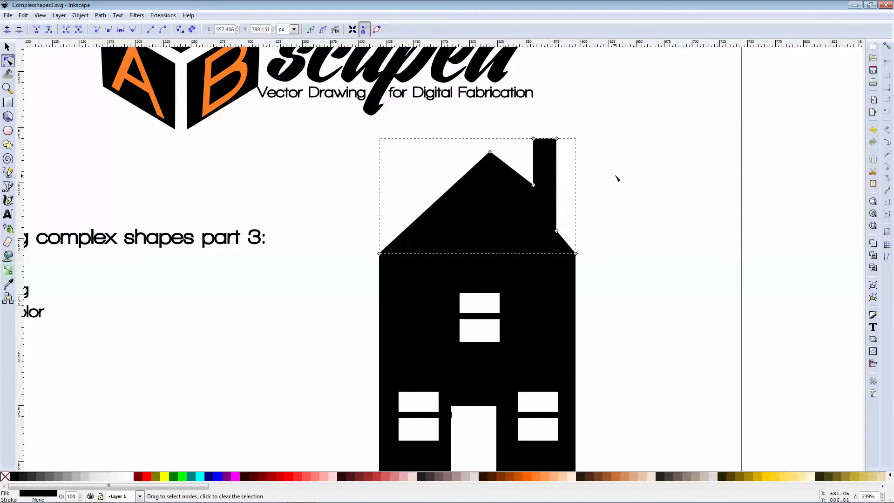
pyautogui.click(7, 47)
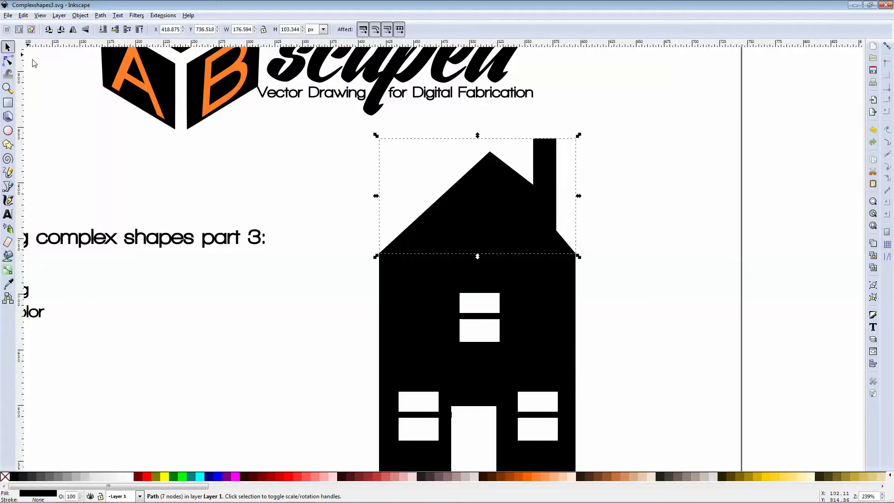
pyautogui.click(367, 224)
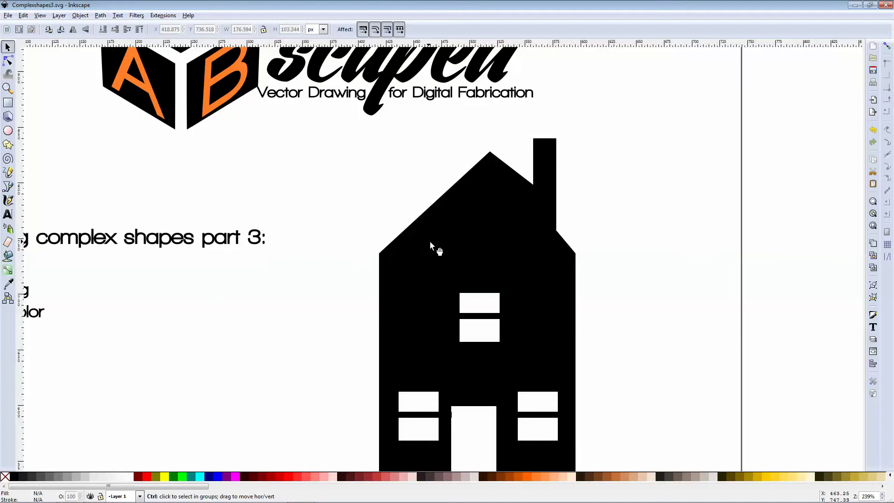
# - Select all the house shapes, including the merged roof and chimney, and group them
pyautogui.press('5')
pyautogui.scroll(1, 383, 283)
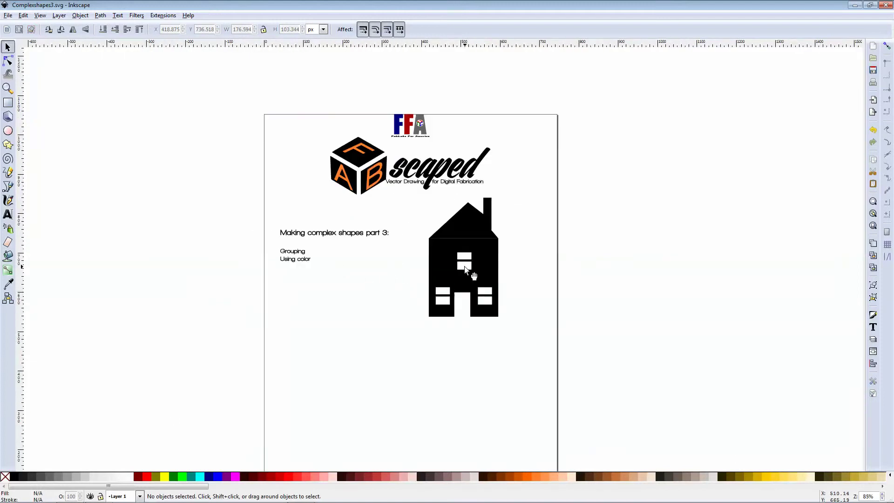
pyautogui.click(497, 237)
pyautogui.moveTo(524, 190); pyautogui.dragTo(418, 324)
pyautogui.hotkey('ctrl', 'g')
pyautogui.click(563, 289)
pyautogui.click(12, 493)
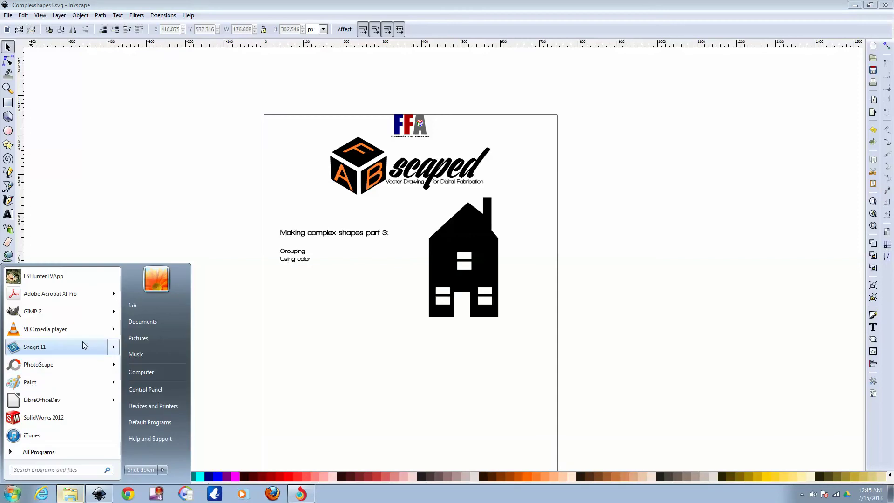